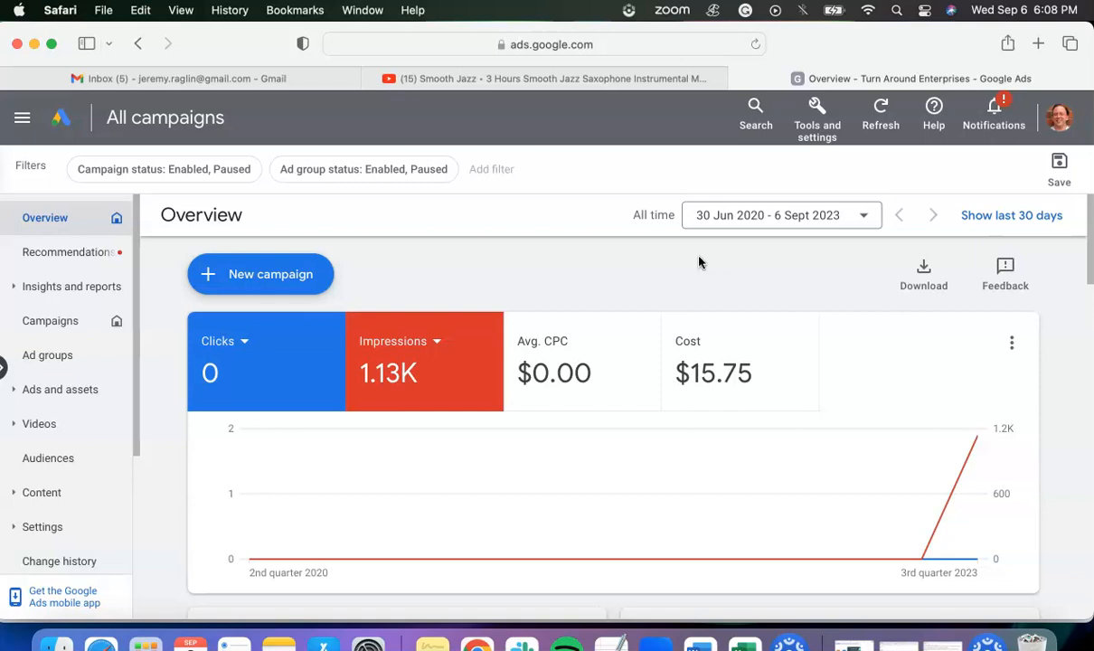
- Start a new campaign with the Leads objective and continue with the Submit lead forms conversion goal
{"action": "left_click", "coordinate": [292, 280]}
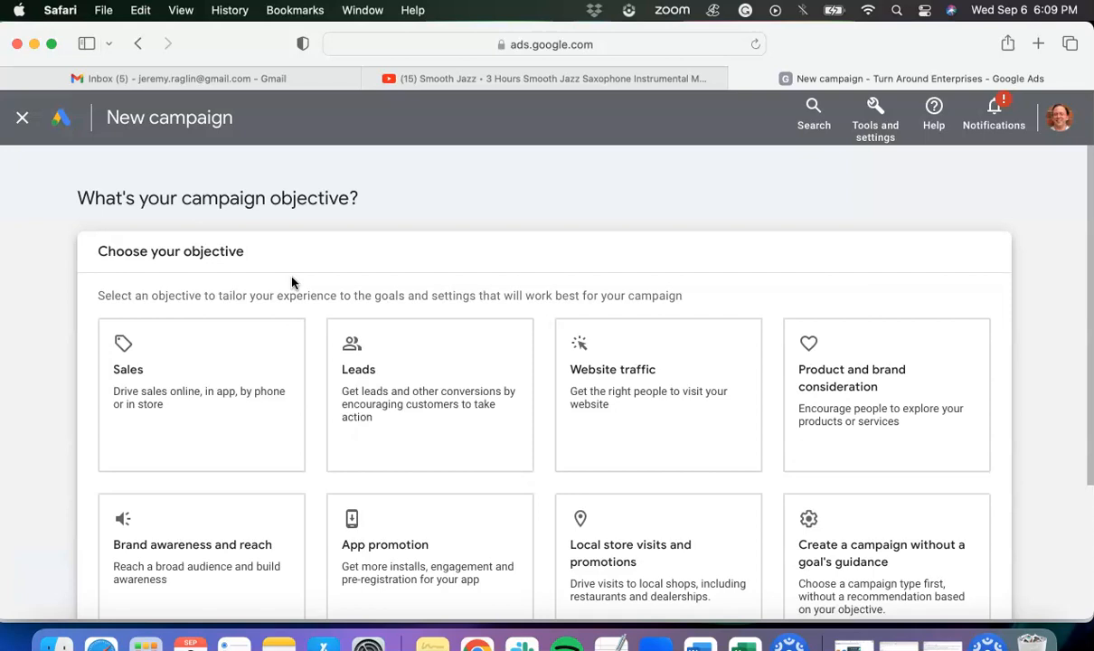
{"action": "scroll", "coordinate": [293, 263], "scroll_direction": "down", "scroll_amount": 2}
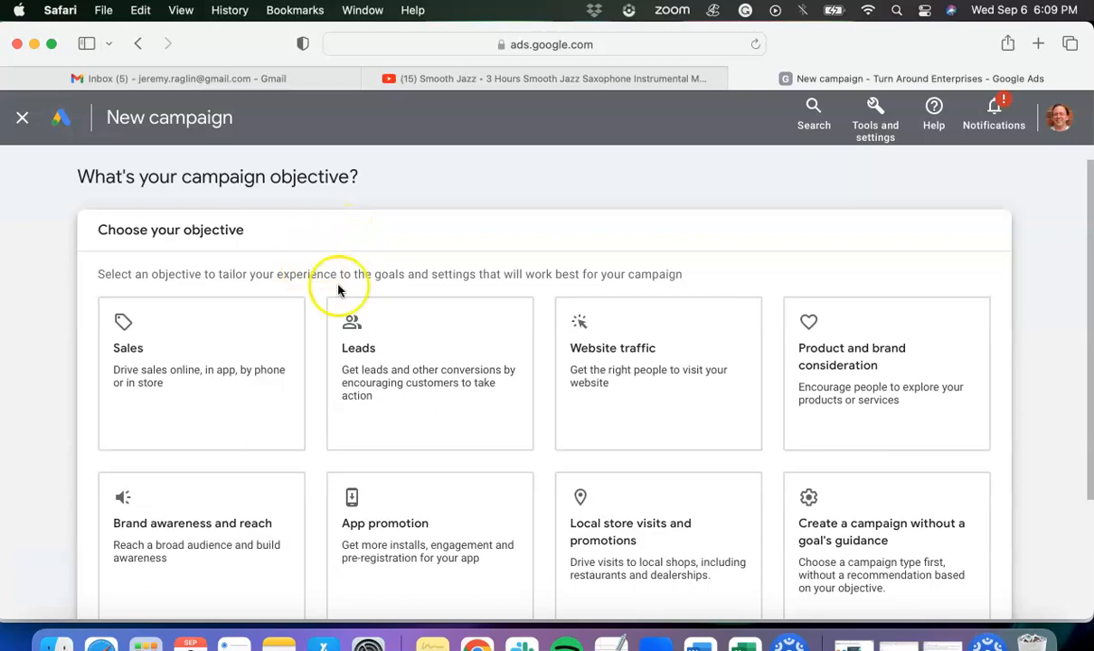
{"action": "left_click", "coordinate": [455, 379]}
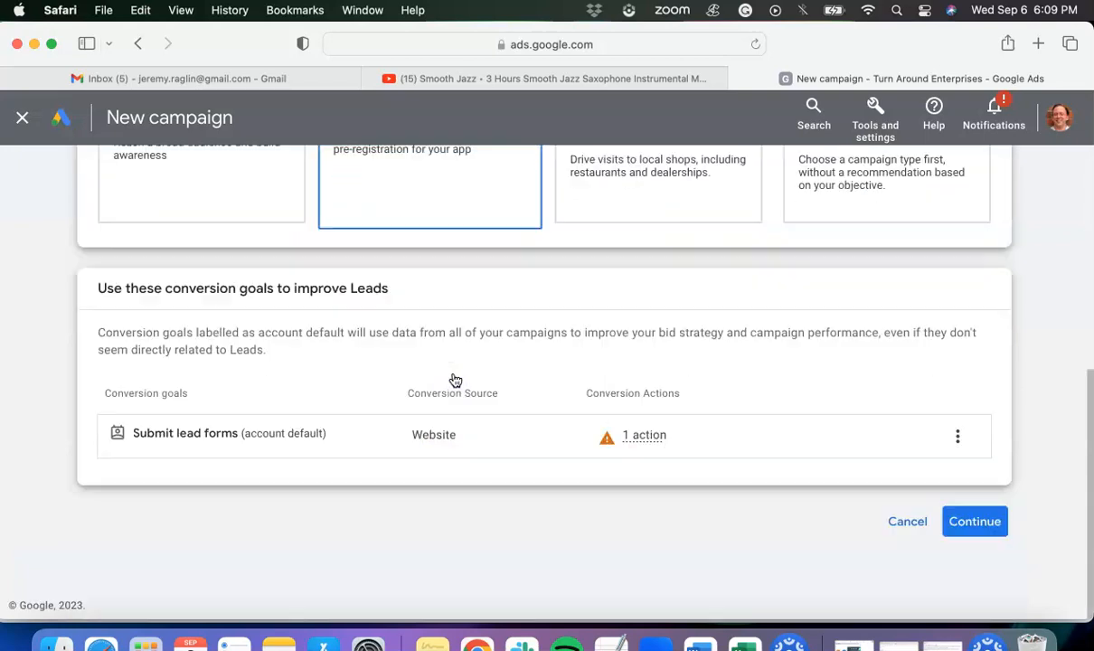
{"action": "left_click", "coordinate": [994, 524]}
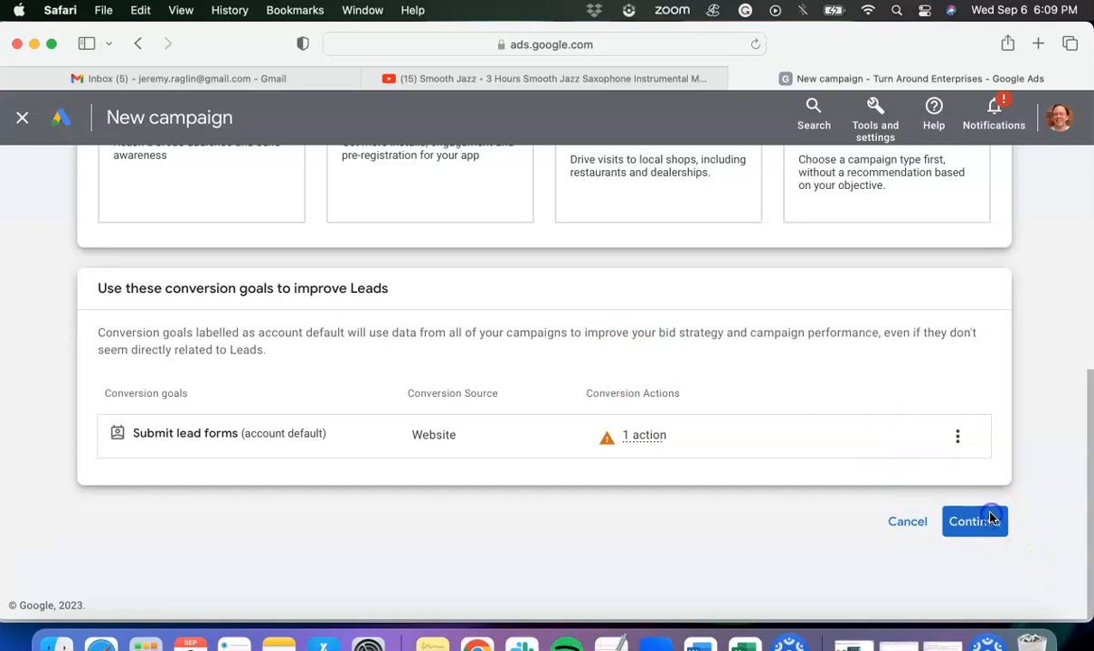
- Choose Video as the campaign type with the Drive conversions subtype and continue to the campaign settings
{"action": "scroll", "coordinate": [901, 447], "scroll_direction": "down", "scroll_amount": 6}
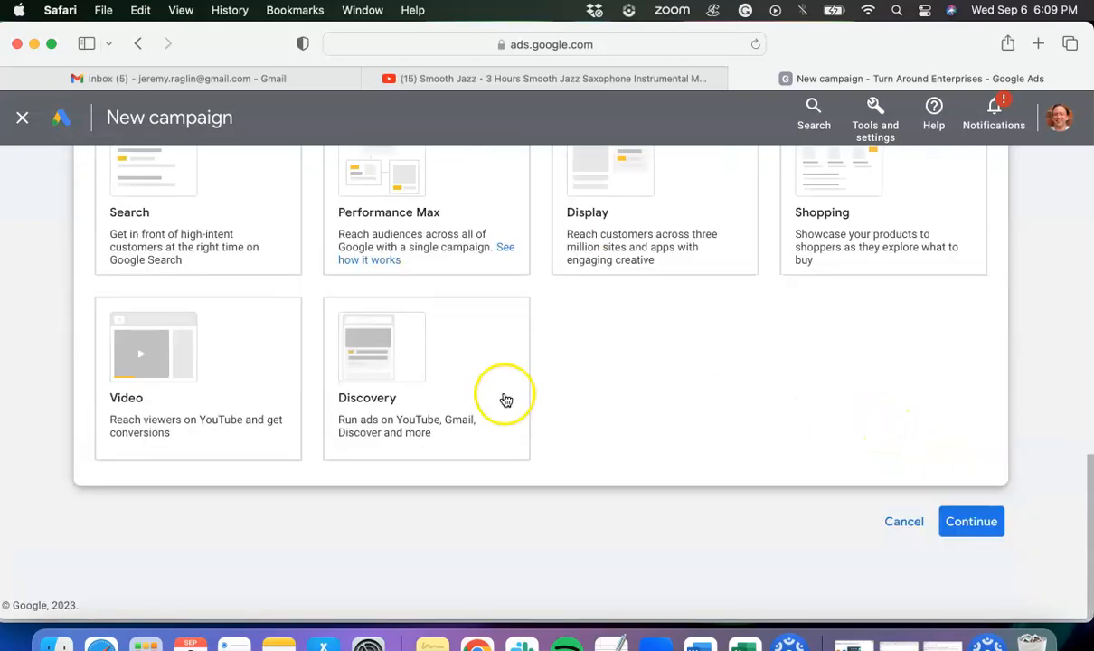
{"action": "left_click", "coordinate": [191, 368]}
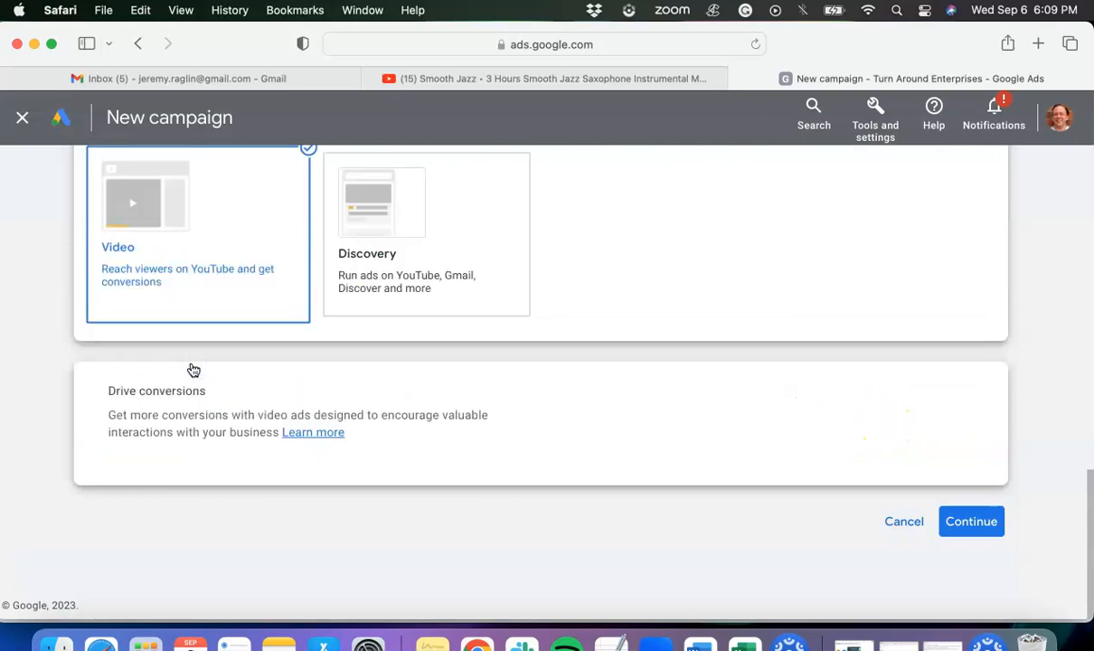
{"action": "scroll", "coordinate": [153, 387], "scroll_direction": "up", "scroll_amount": 2}
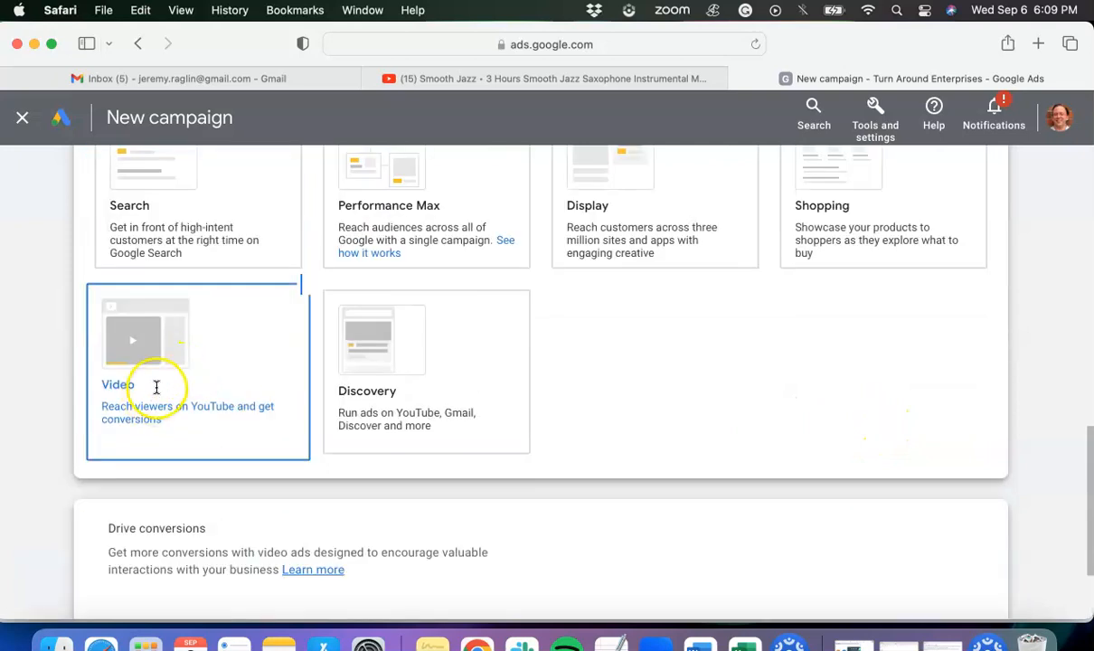
{"action": "scroll", "coordinate": [152, 387], "scroll_direction": "down", "scroll_amount": 2}
{"action": "double_click", "coordinate": [153, 390]}
{"action": "triple_click", "coordinate": [152, 390]}
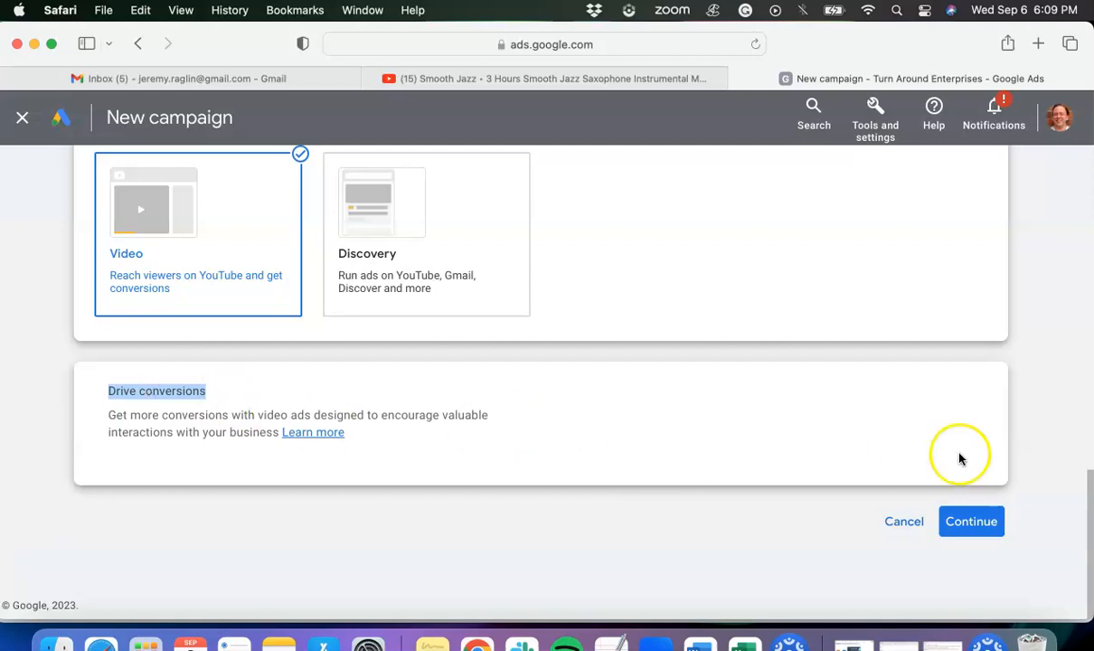
{"action": "left_click", "coordinate": [986, 522]}
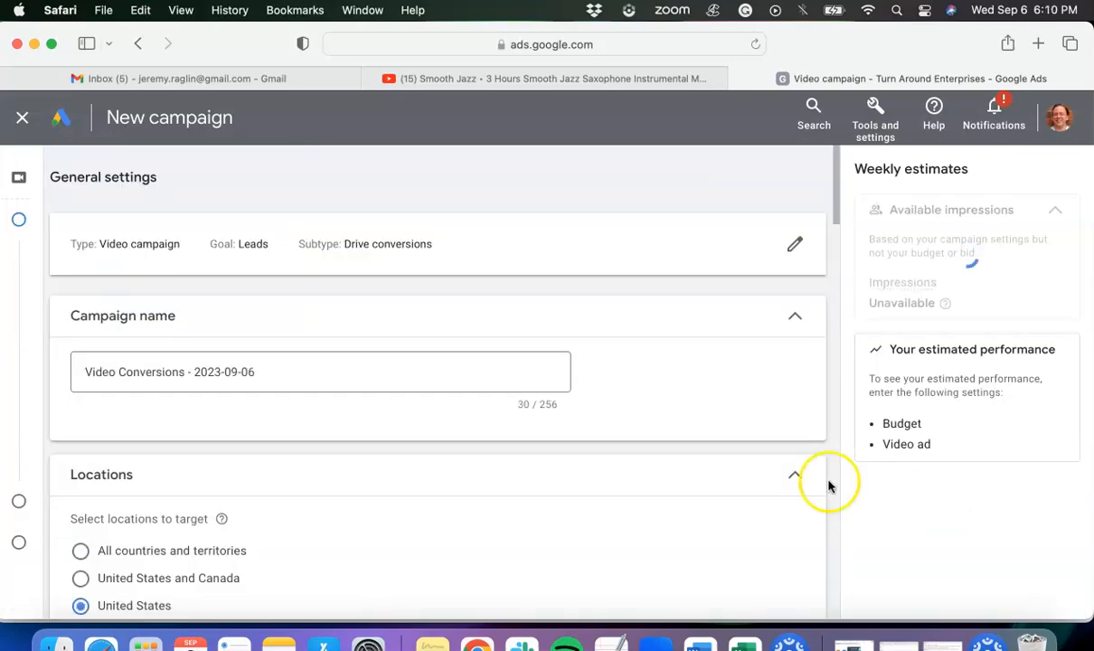
- Review the campaign name, target locations, available languages and bid strategy in the general settings
{"action": "scroll", "coordinate": [685, 427], "scroll_direction": "down", "scroll_amount": 1}
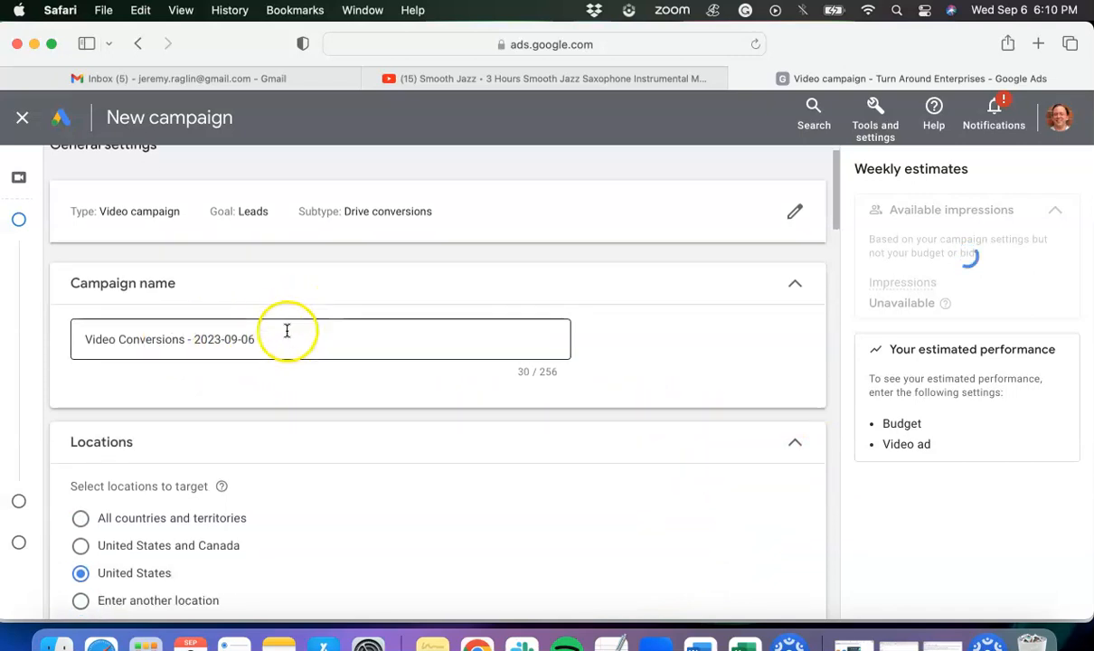
{"action": "scroll", "coordinate": [271, 361], "scroll_direction": "down", "scroll_amount": 5}
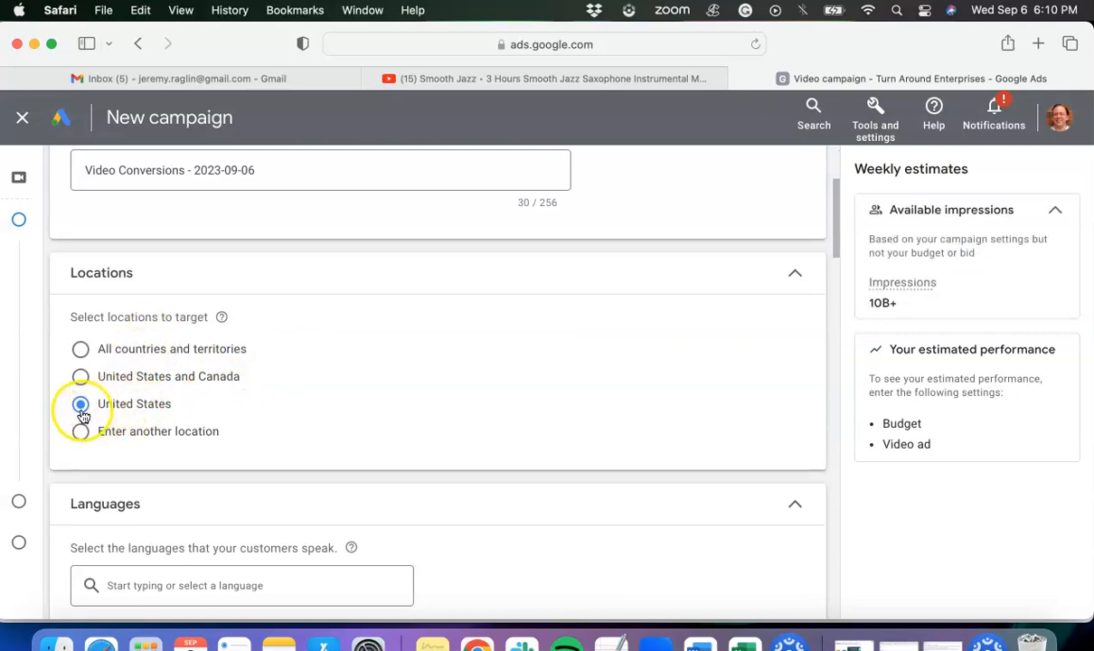
{"action": "scroll", "coordinate": [113, 407], "scroll_direction": "down", "scroll_amount": 1}
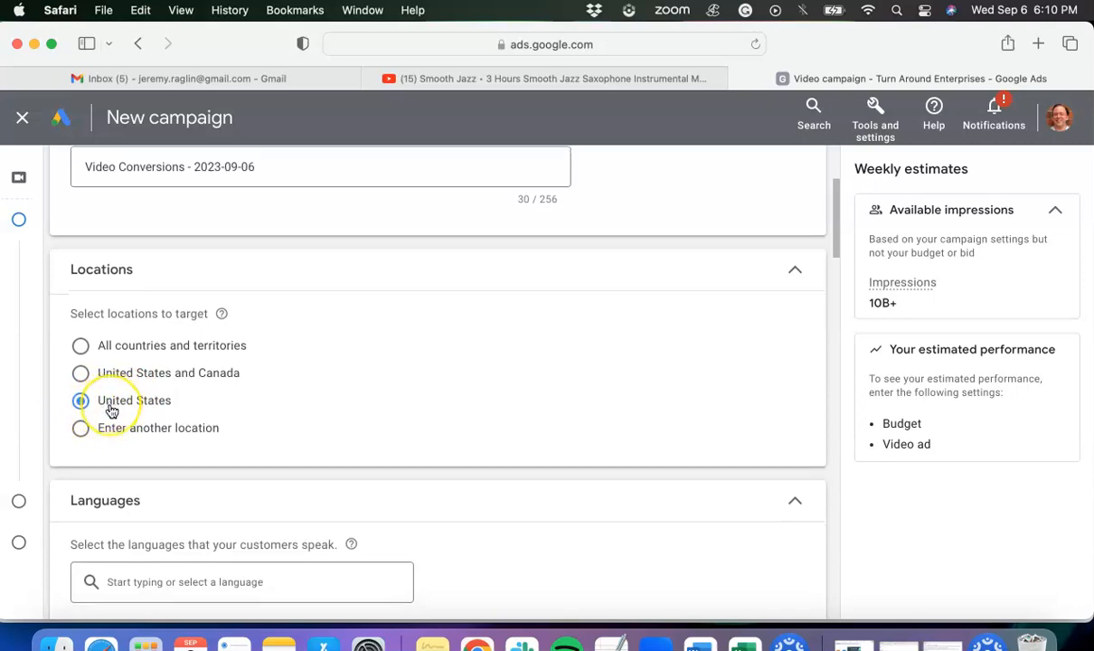
{"action": "scroll", "coordinate": [112, 411], "scroll_direction": "down", "scroll_amount": 3}
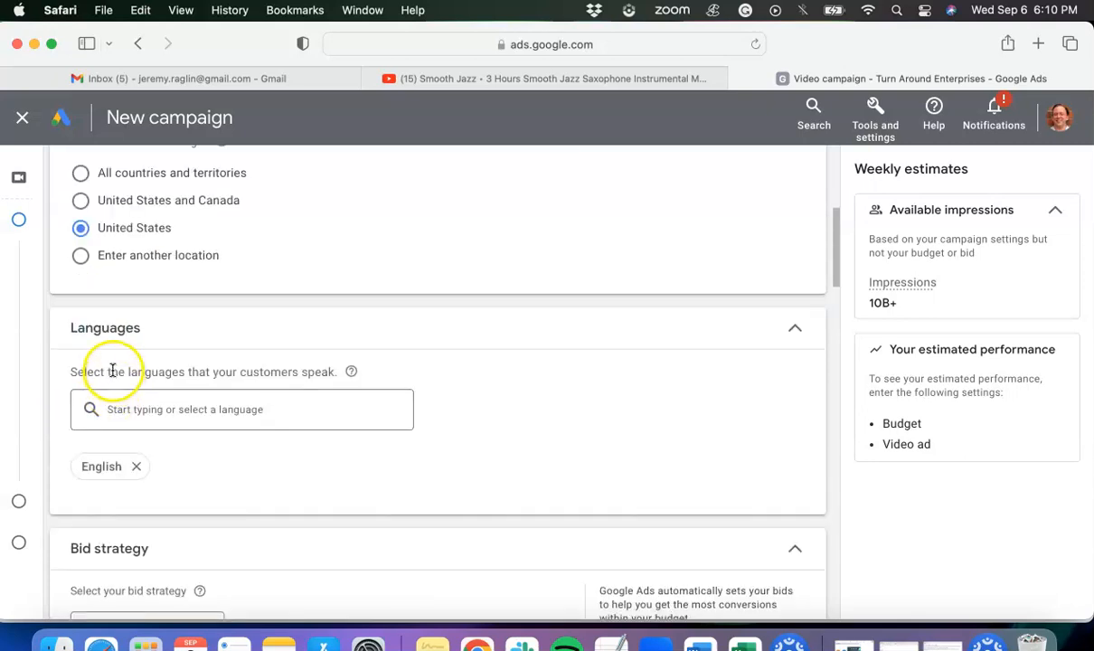
{"action": "left_click", "coordinate": [115, 399]}
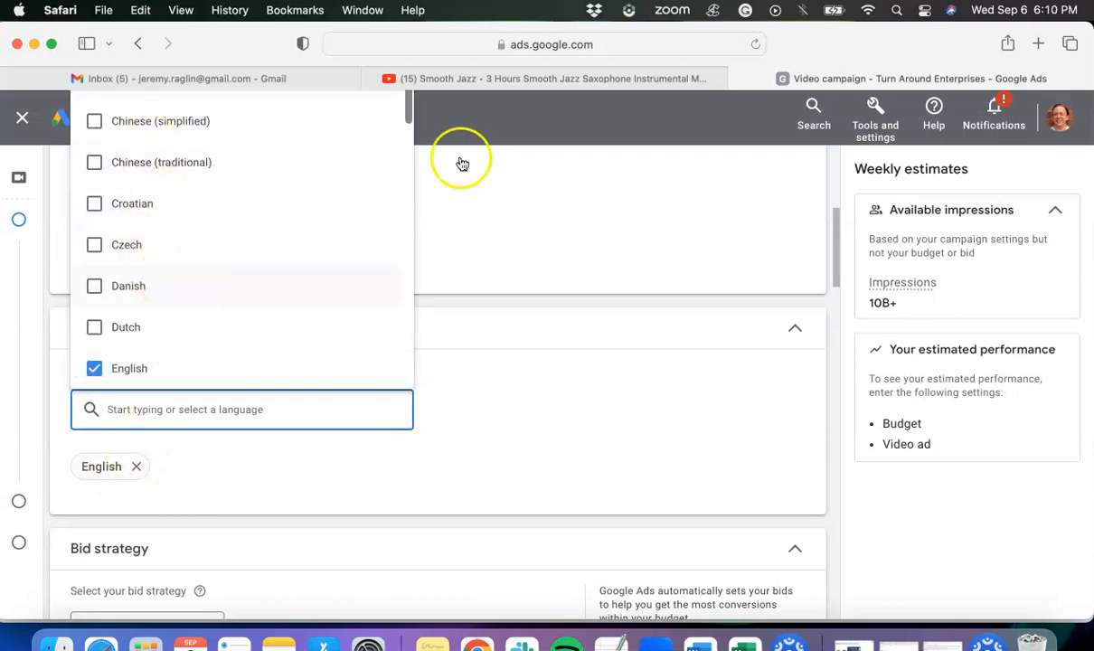
{"action": "left_click", "coordinate": [564, 371]}
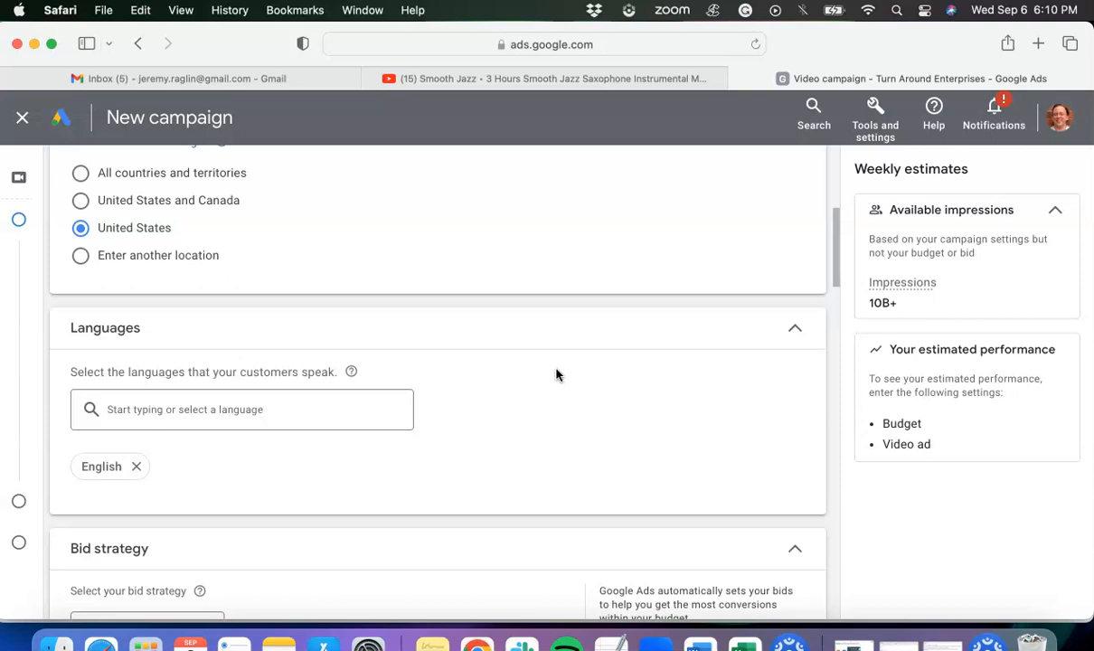
{"action": "scroll", "coordinate": [534, 349], "scroll_direction": "down", "scroll_amount": 1}
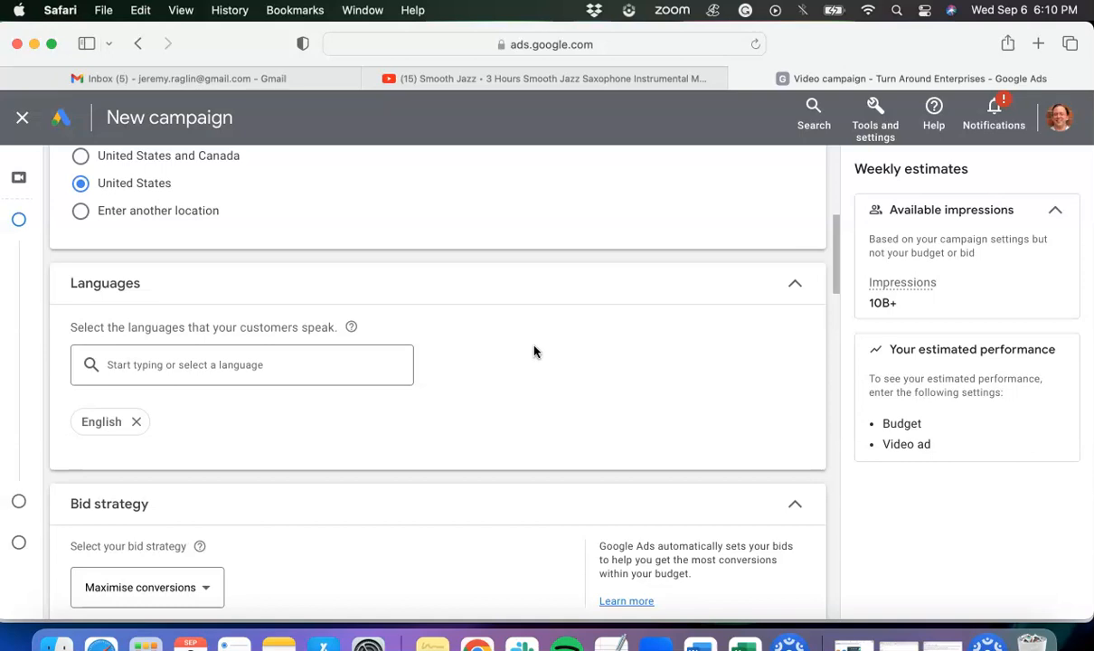
{"action": "scroll", "coordinate": [518, 343], "scroll_direction": "down", "scroll_amount": 4}
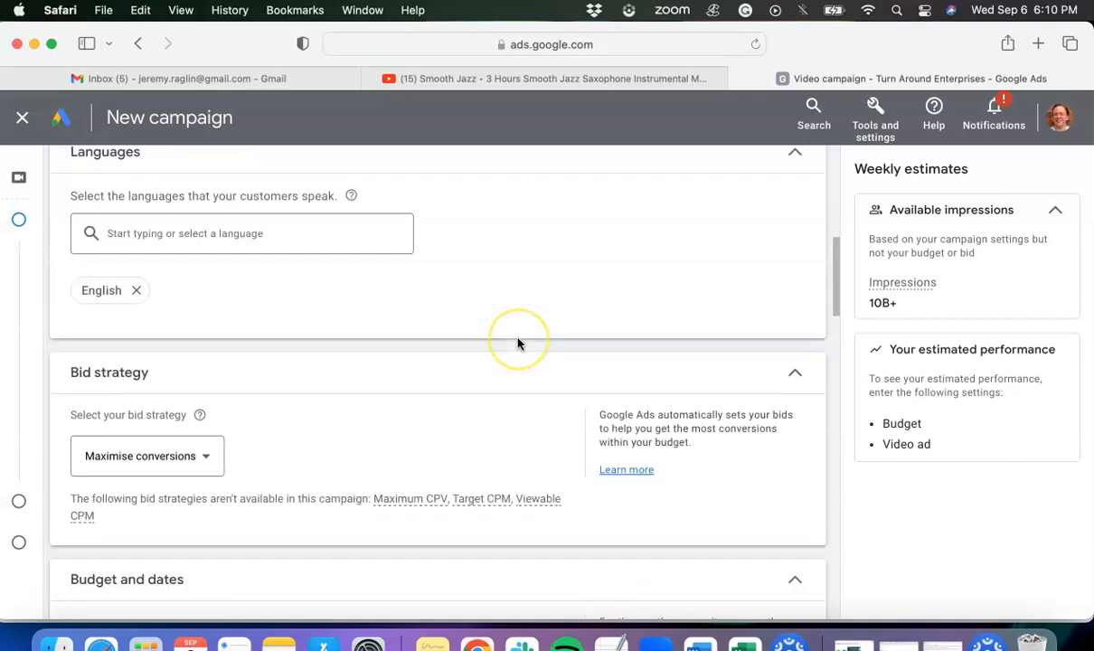
{"action": "scroll", "coordinate": [475, 352], "scroll_direction": "down", "scroll_amount": 1}
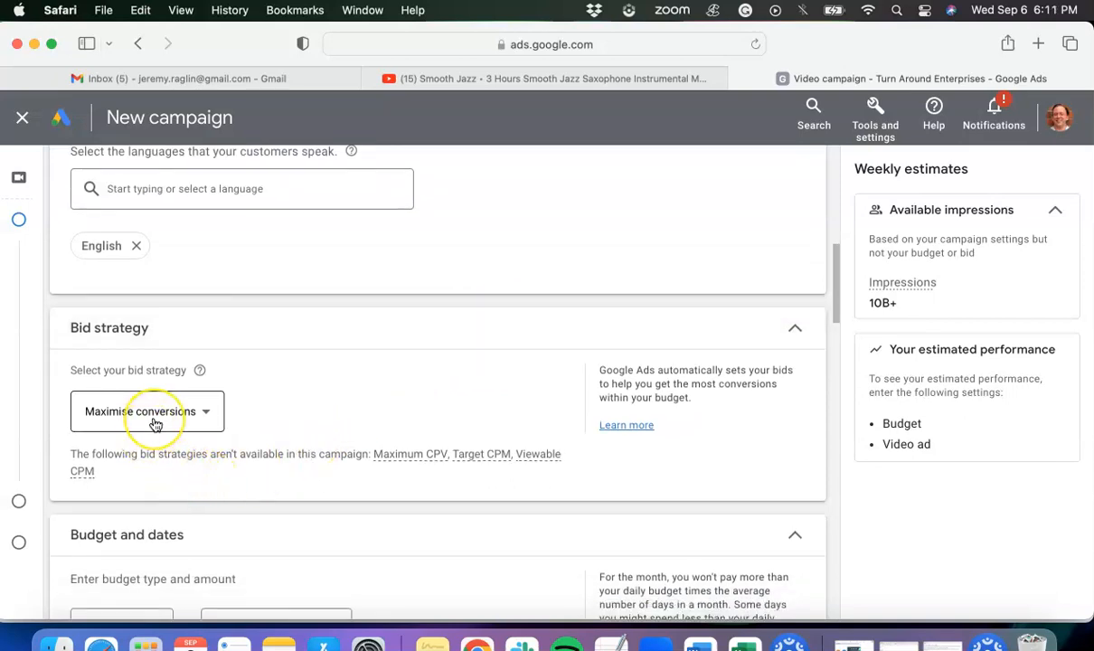
- Set the campaign's daily budget to US$5.00 and check the recommended budget amount
{"action": "scroll", "coordinate": [153, 425], "scroll_direction": "down", "scroll_amount": 5}
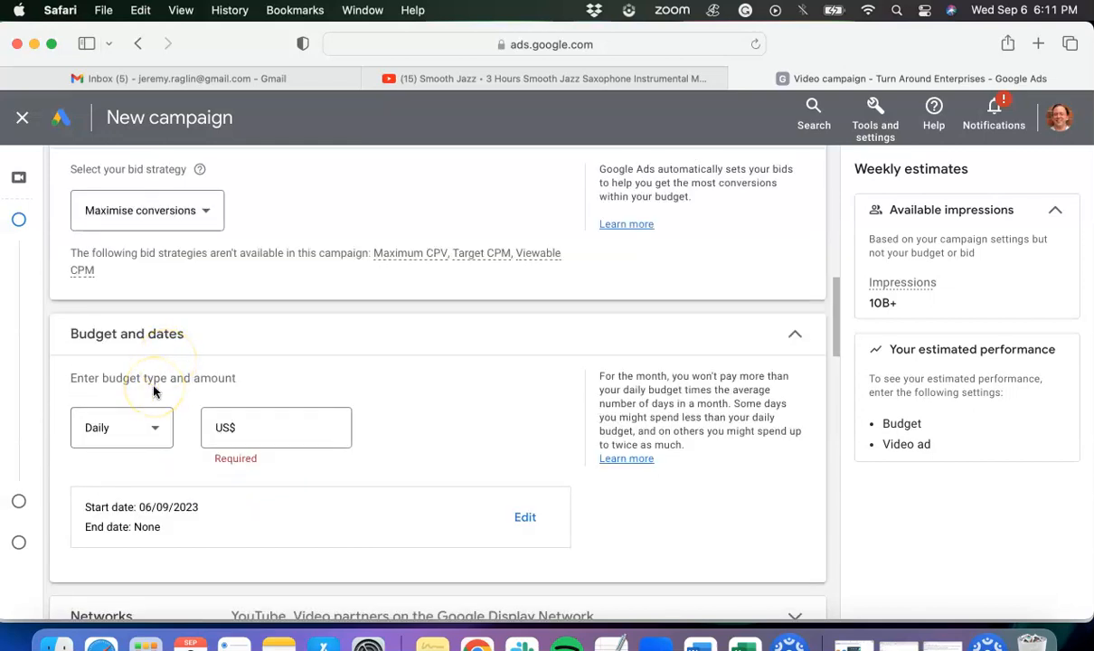
{"action": "left_click", "coordinate": [252, 424]}
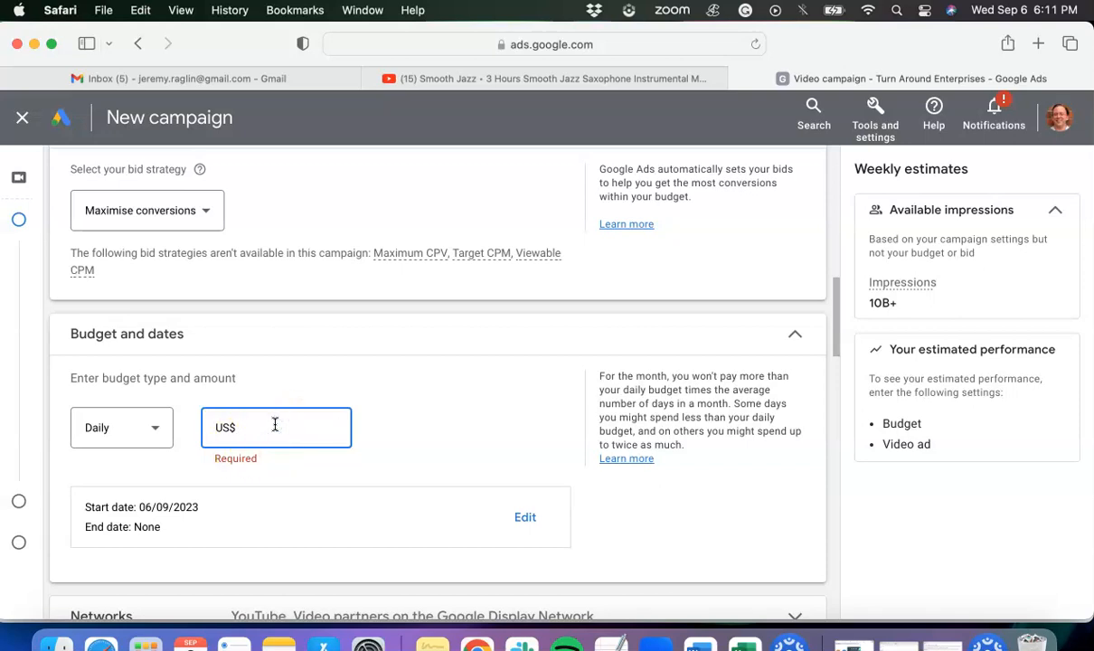
{"action": "type", "text": "5.00"}
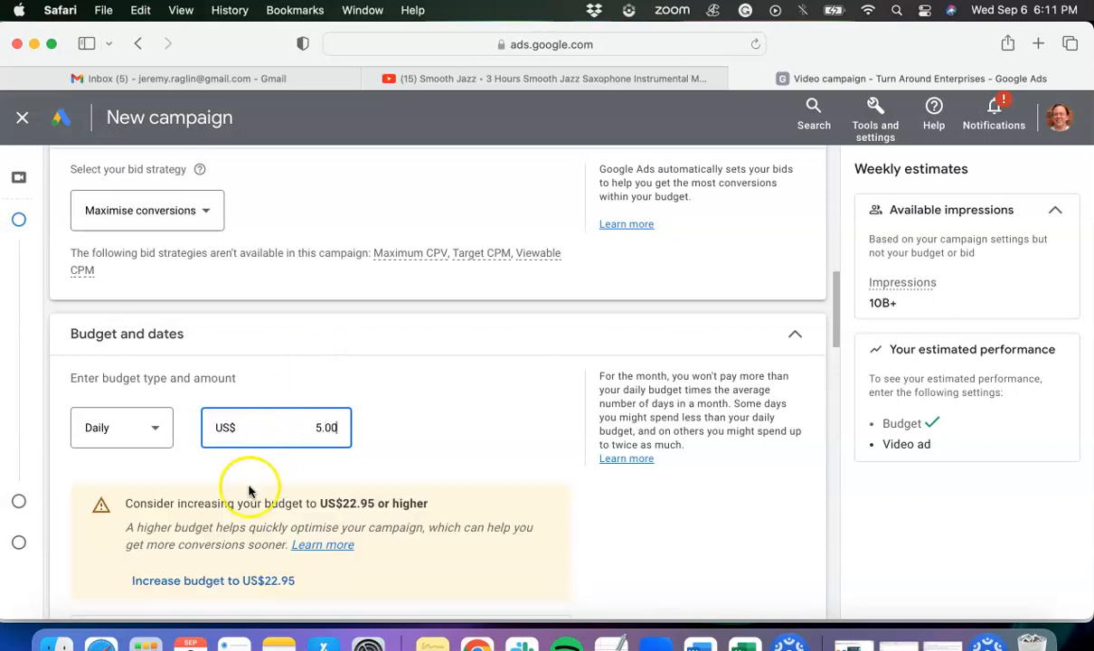
{"action": "scroll", "coordinate": [272, 491], "scroll_direction": "down", "scroll_amount": 1}
{"action": "scroll", "coordinate": [272, 491], "scroll_direction": "down", "scroll_amount": 3}
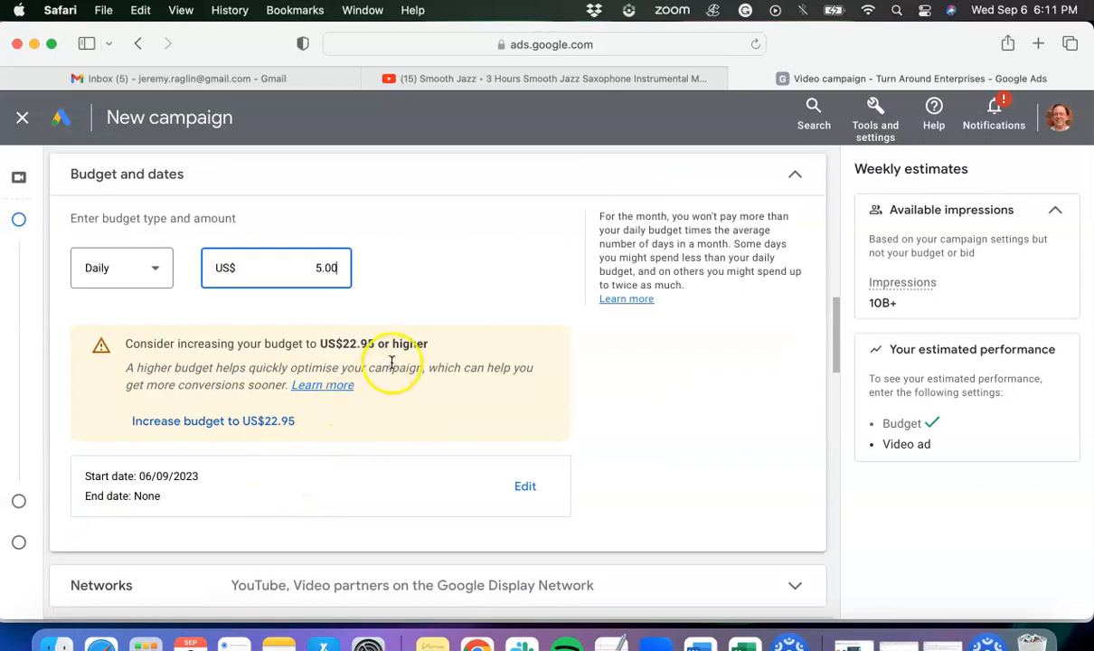
{"action": "left_click_drag", "start_coordinate": [374, 343], "coordinate": [330, 340]}
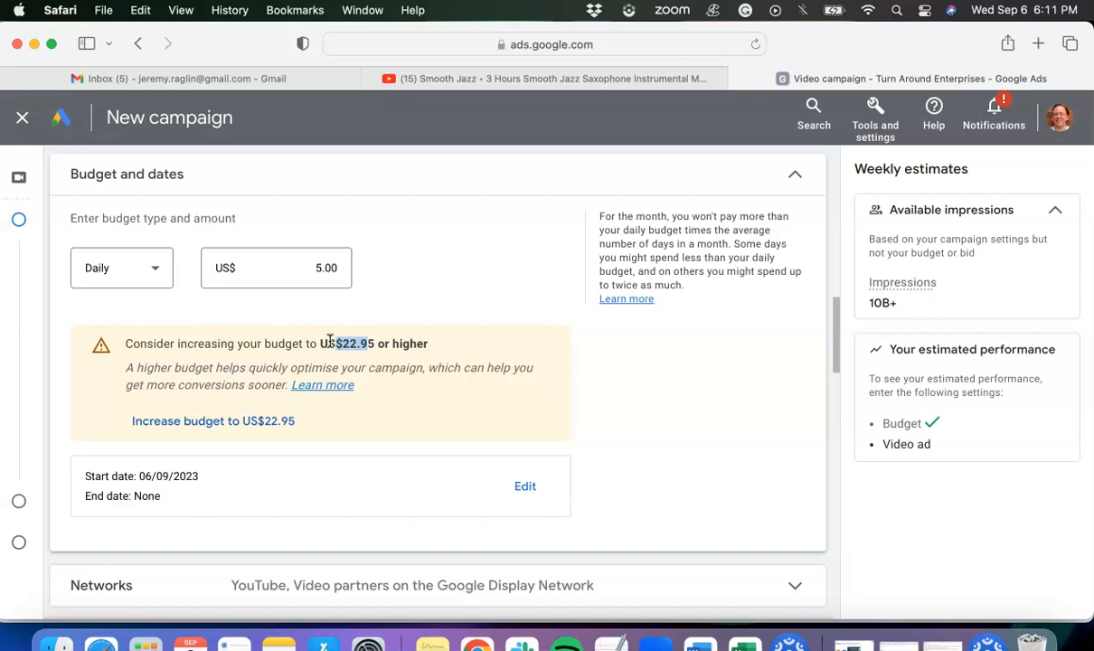
- Examine the campaign dates, networks, sitelink assets, additional settings and ad group name
{"action": "scroll", "coordinate": [331, 342], "scroll_direction": "down", "scroll_amount": 1}
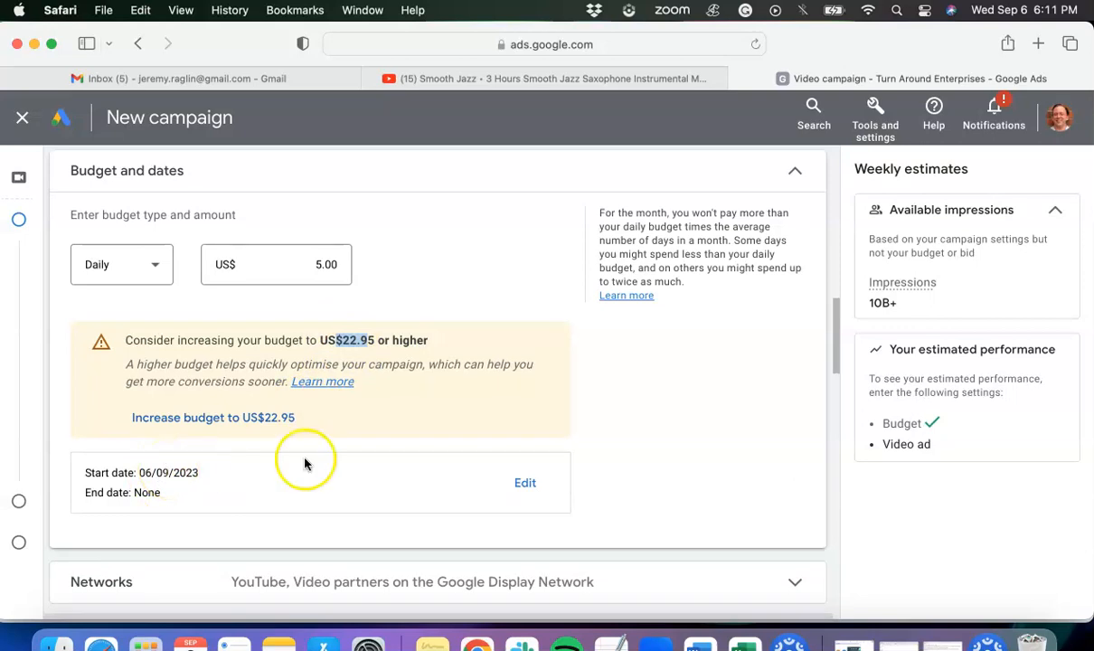
{"action": "scroll", "coordinate": [383, 458], "scroll_direction": "down", "scroll_amount": 3}
{"action": "scroll", "coordinate": [380, 452], "scroll_direction": "up", "scroll_amount": 1}
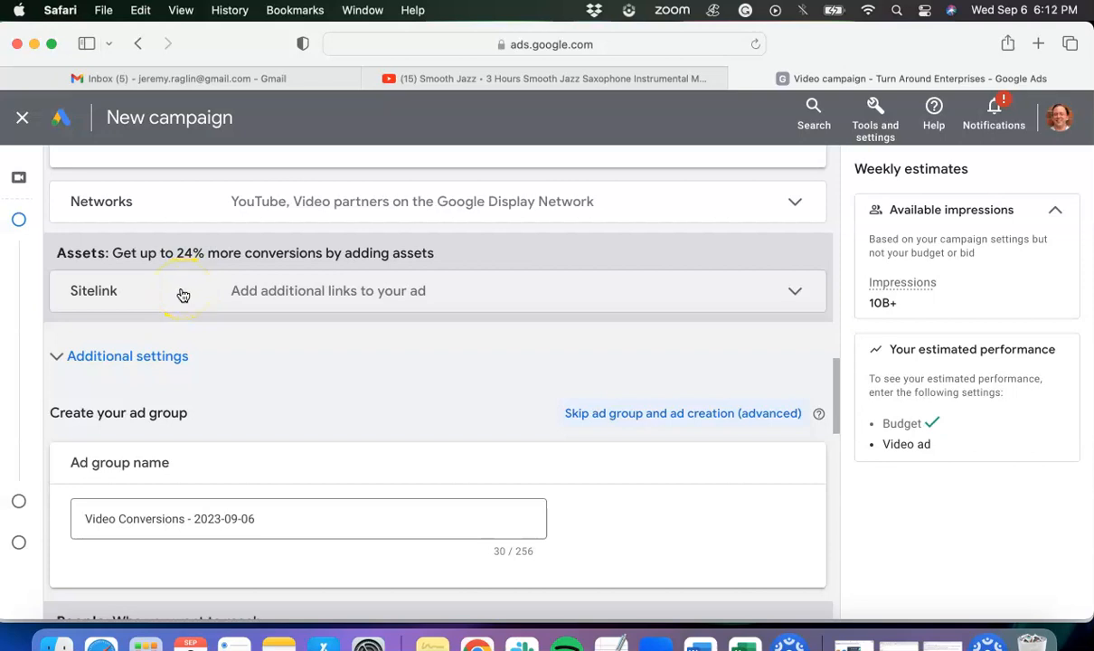
{"action": "left_click", "coordinate": [118, 371]}
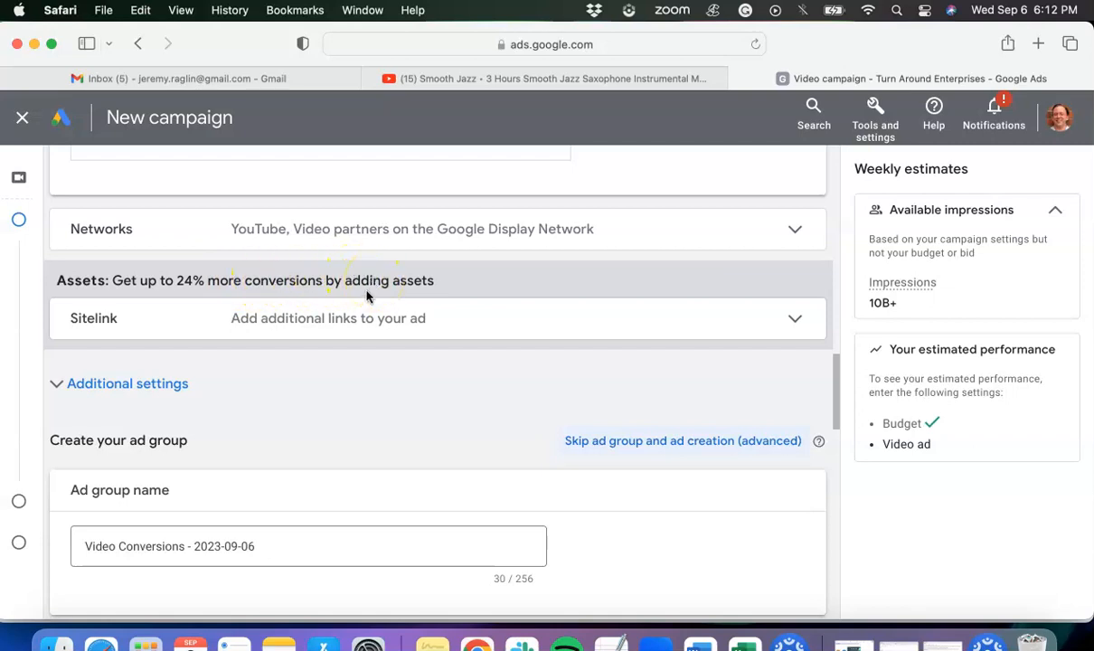
{"action": "left_click", "coordinate": [142, 391]}
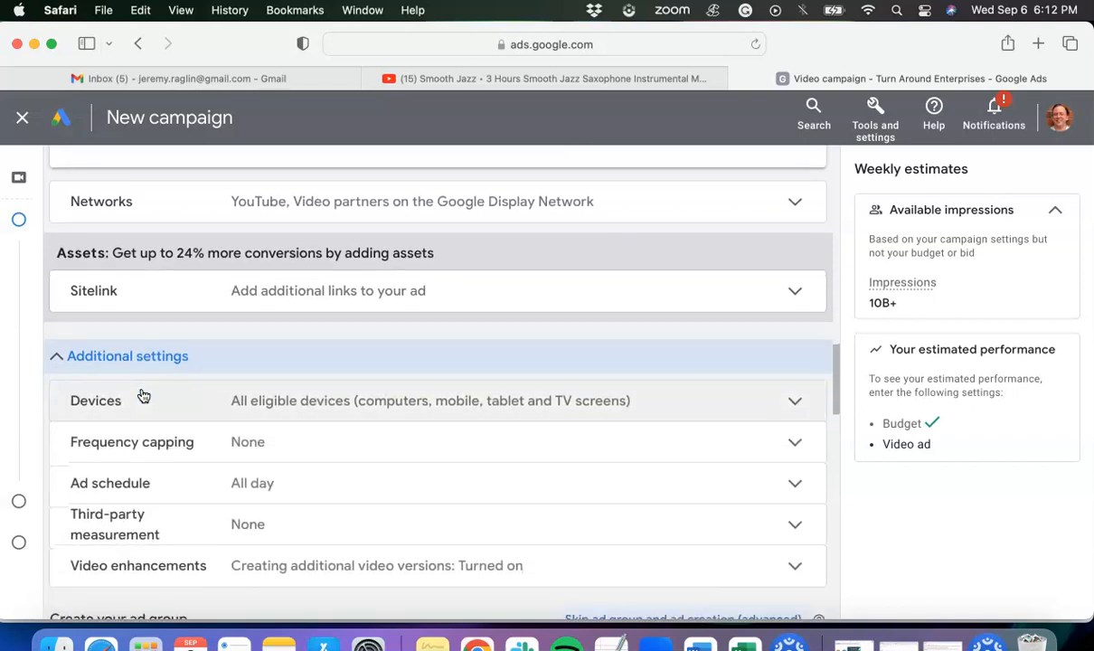
{"action": "left_click", "coordinate": [144, 362]}
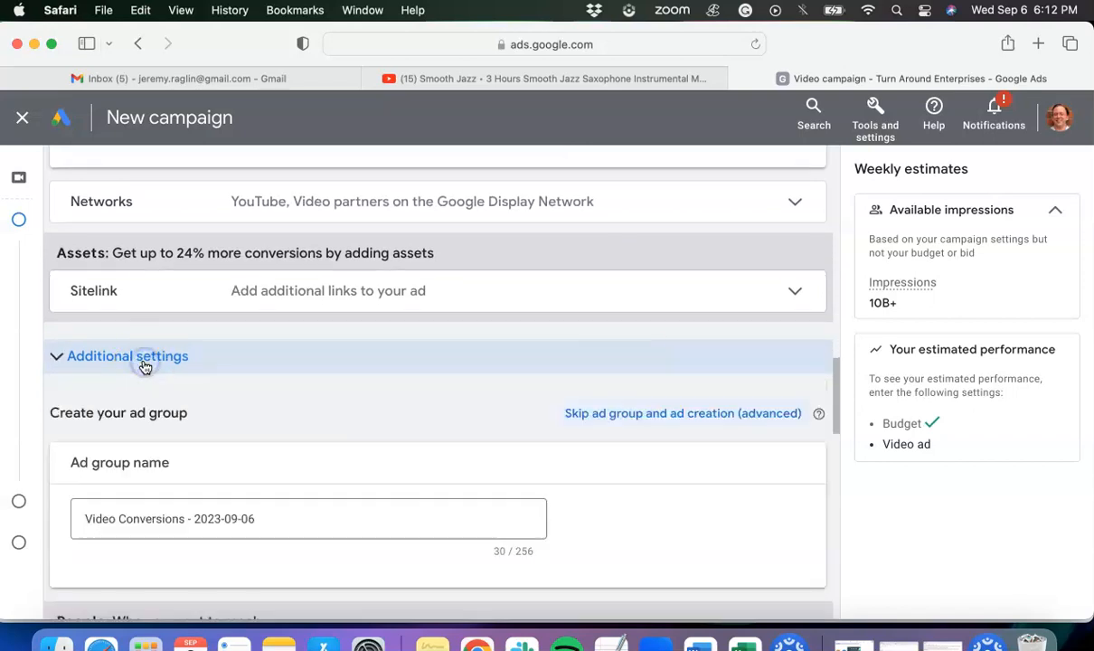
{"action": "scroll", "coordinate": [144, 366], "scroll_direction": "down", "scroll_amount": 3}
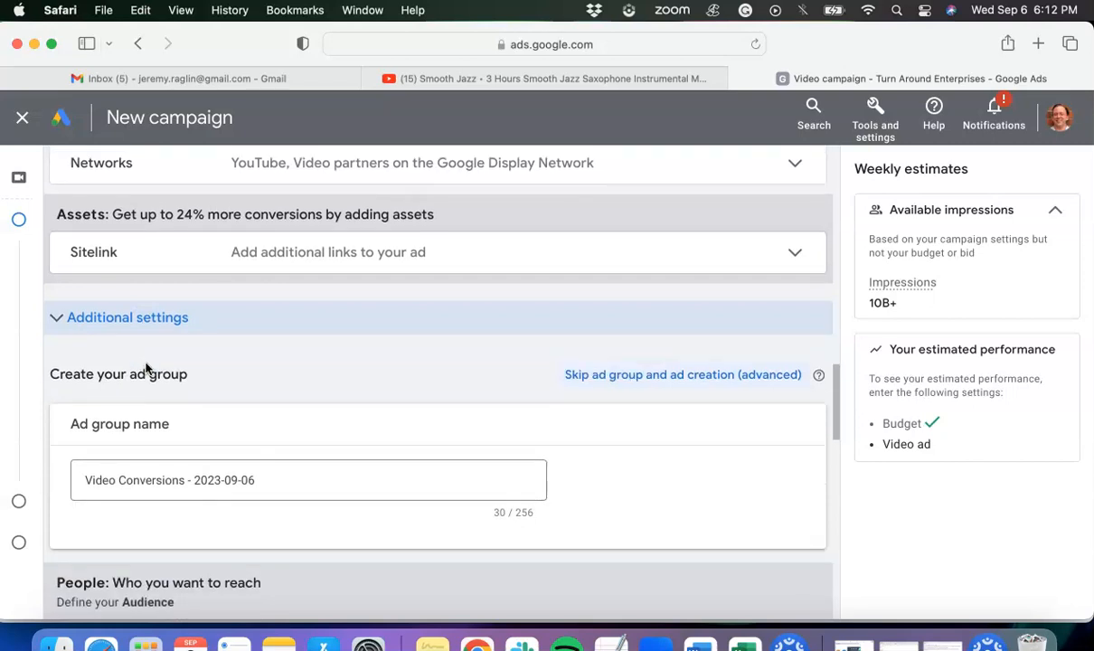
{"action": "scroll", "coordinate": [147, 373], "scroll_direction": "down", "scroll_amount": 1}
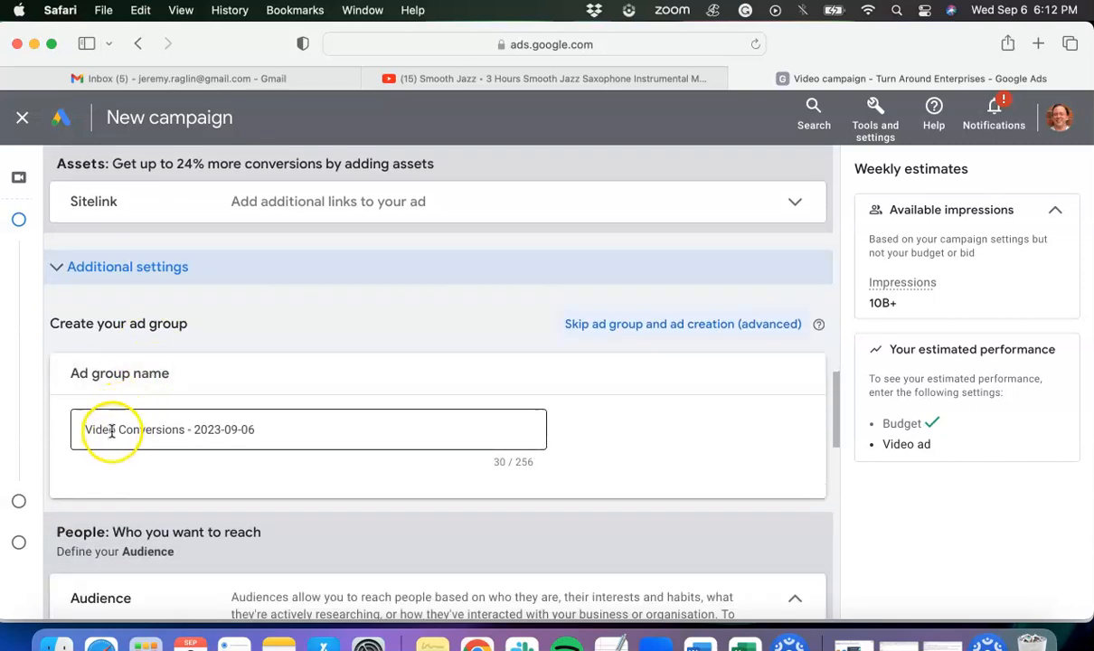
- Examine the ad group's audience and optimised targeting options, down to the video ad creation section
{"action": "scroll", "coordinate": [232, 422], "scroll_direction": "down", "scroll_amount": 2}
{"action": "scroll", "coordinate": [231, 421], "scroll_direction": "down", "scroll_amount": 6}
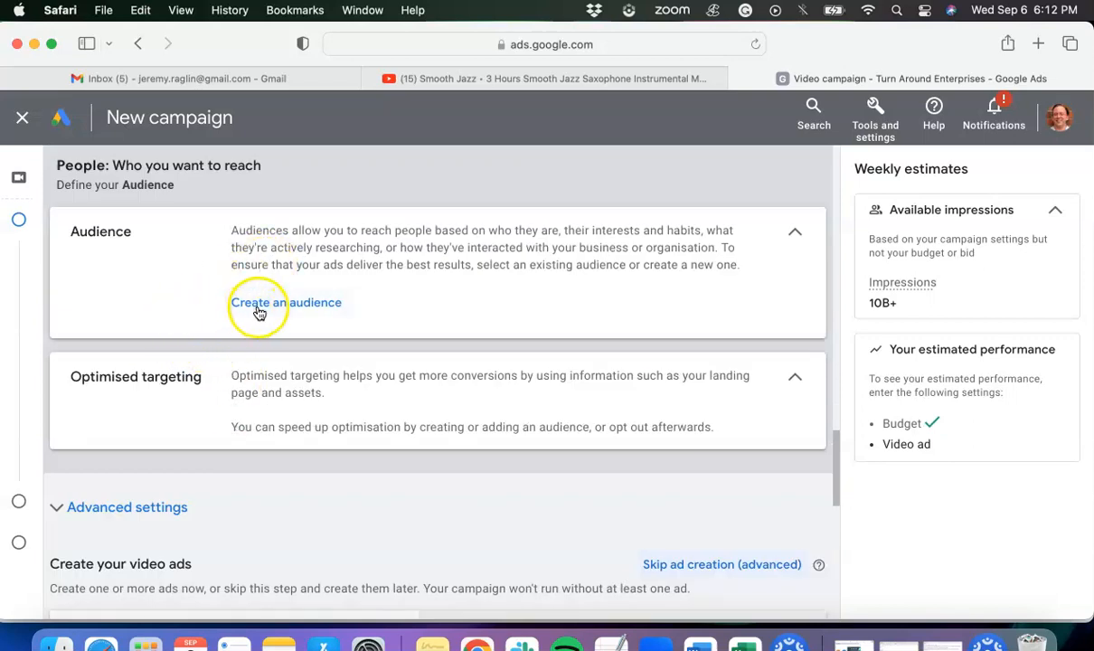
{"action": "left_click", "coordinate": [320, 305]}
{"action": "left_click", "coordinate": [275, 305]}
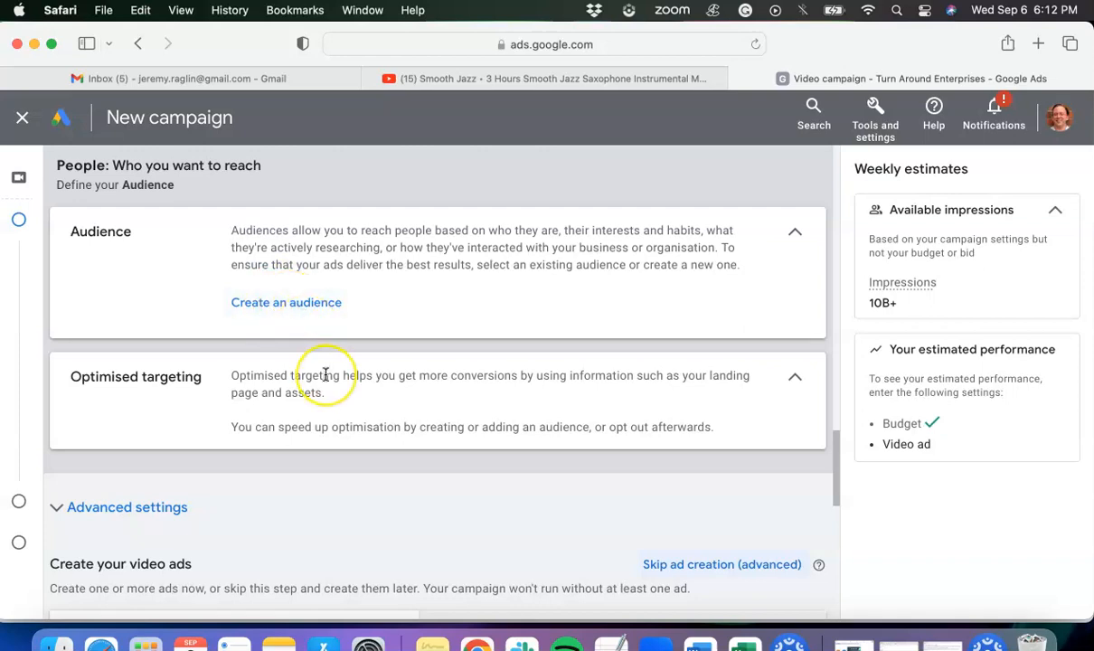
{"action": "scroll", "coordinate": [325, 375], "scroll_direction": "down", "scroll_amount": 1}
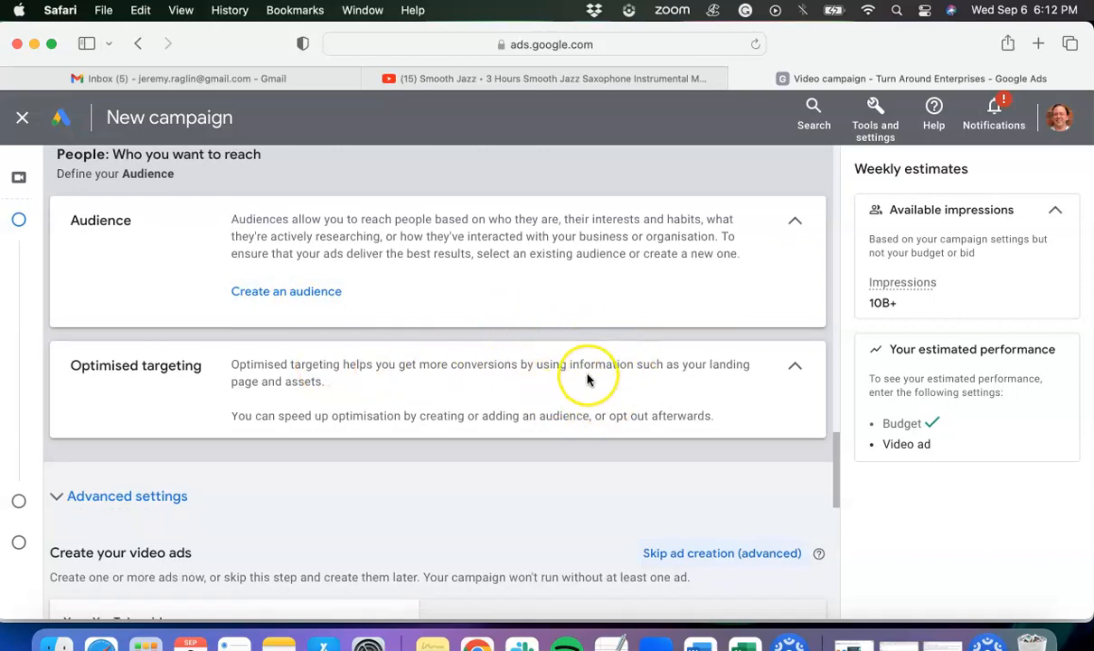
{"action": "scroll", "coordinate": [588, 380], "scroll_direction": "down", "scroll_amount": 1}
{"action": "scroll", "coordinate": [588, 379], "scroll_direction": "down", "scroll_amount": 1}
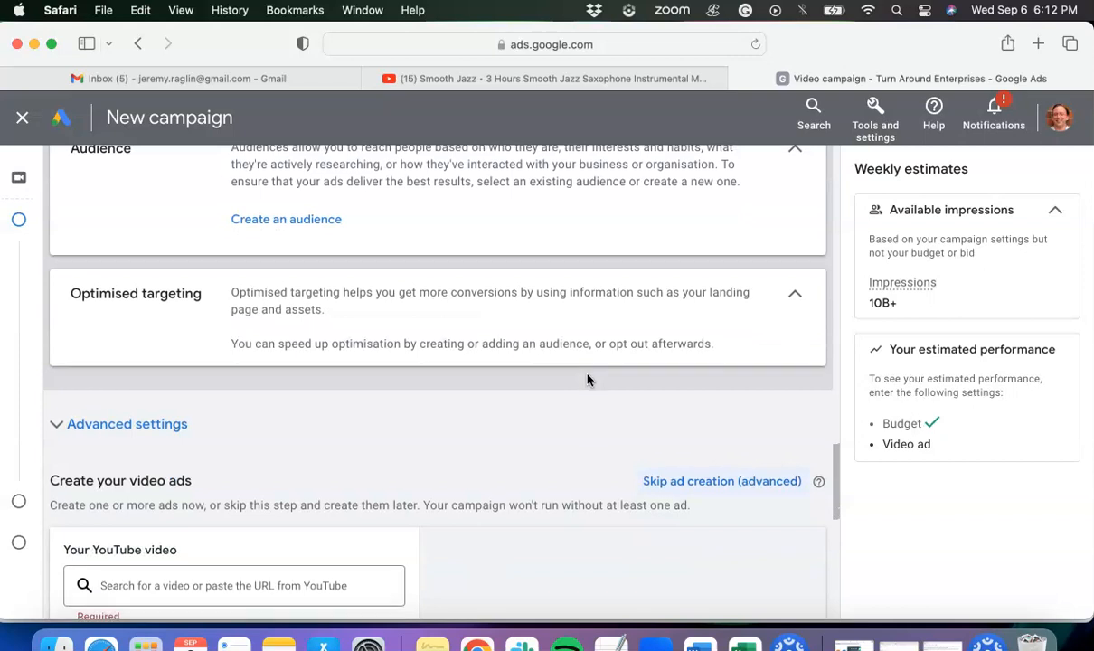
{"action": "scroll", "coordinate": [588, 380], "scroll_direction": "down", "scroll_amount": 3}
{"action": "scroll", "coordinate": [588, 380], "scroll_direction": "down", "scroll_amount": 1}
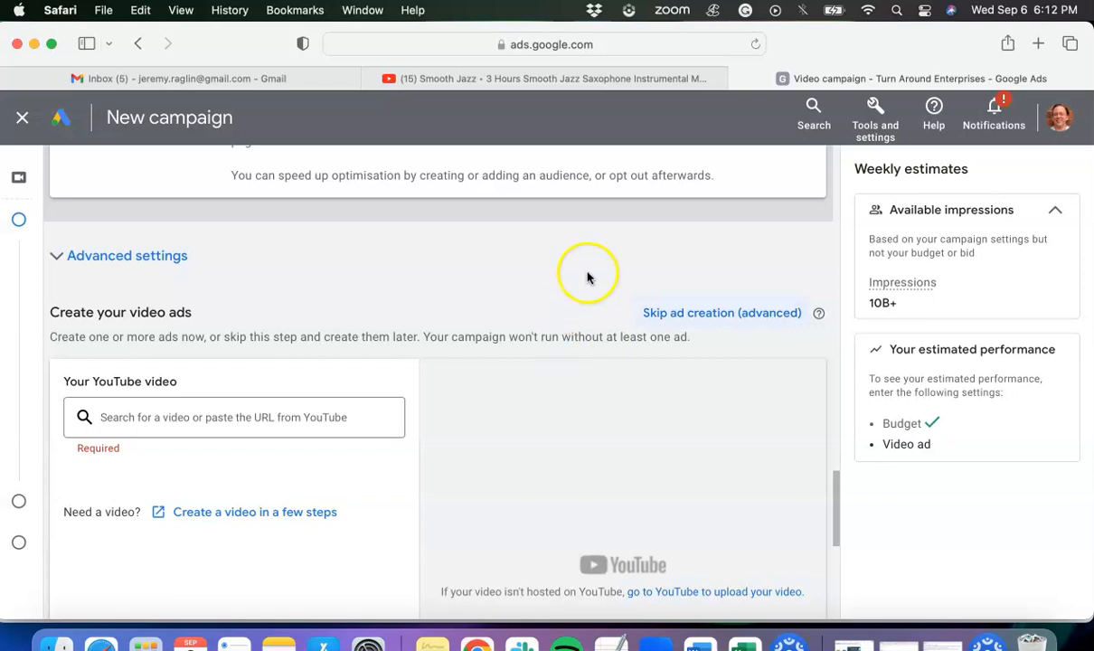
- Switch to YouTube and copy the URL of the 3 Hours Smooth Jazz Saxophone Instrumental Music video
{"action": "left_click", "coordinate": [655, 76]}
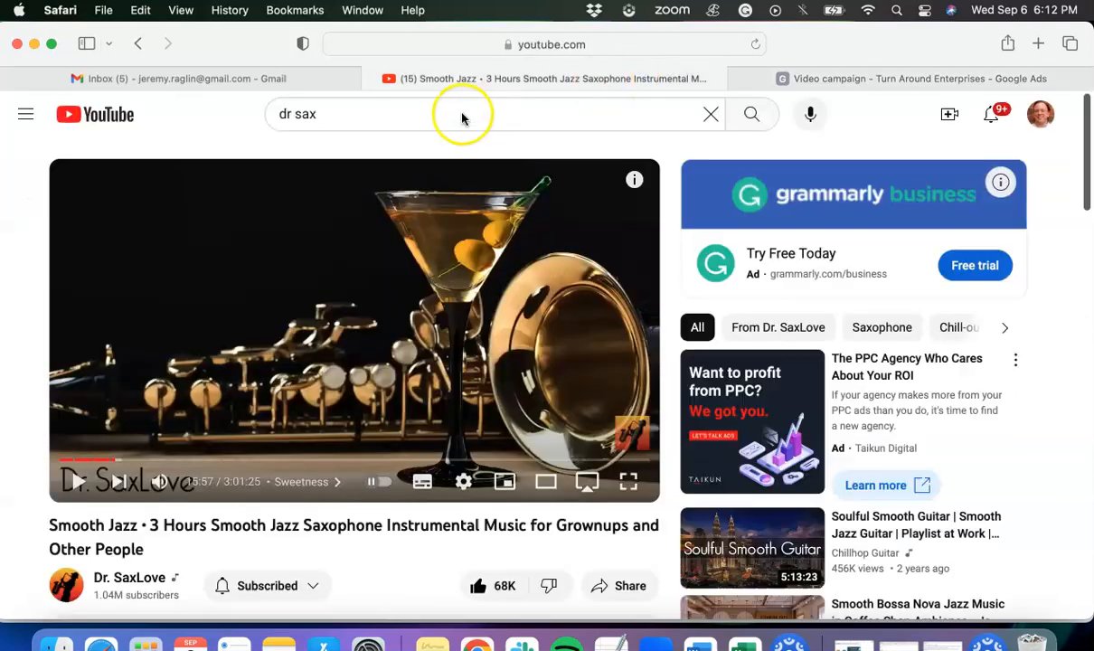
{"action": "left_click", "coordinate": [548, 45]}
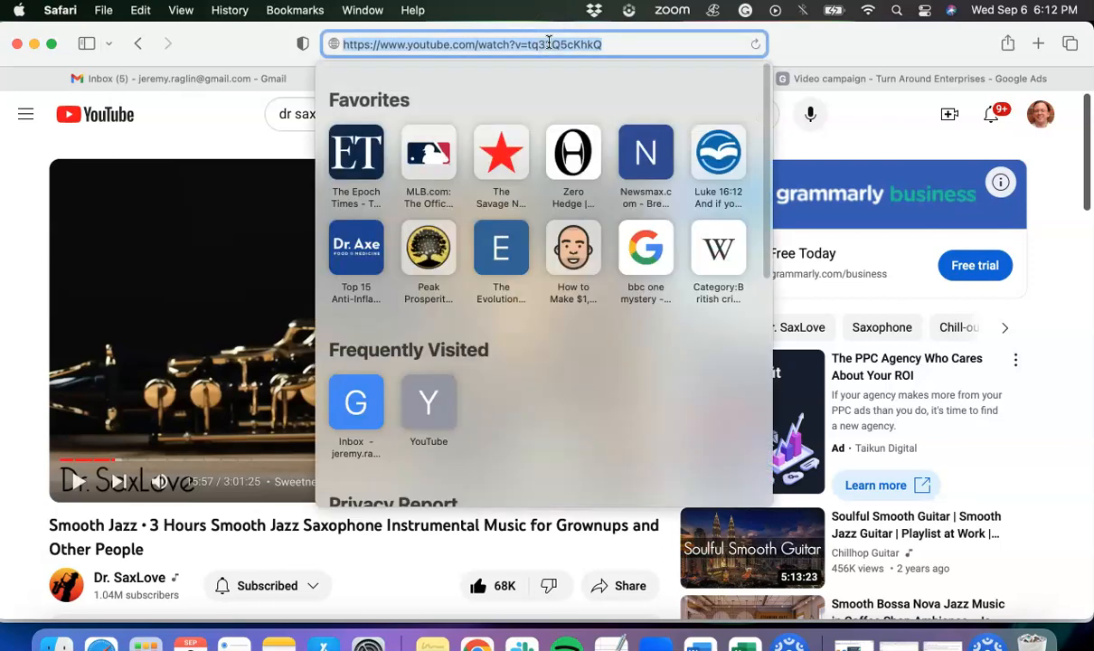
{"action": "right_click", "coordinate": [549, 44]}
{"action": "left_click", "coordinate": [573, 70]}
- Return to the Google Ads campaign and add the copied Smooth Jazz URL as the ad's YouTube video
{"action": "left_click", "coordinate": [805, 78]}
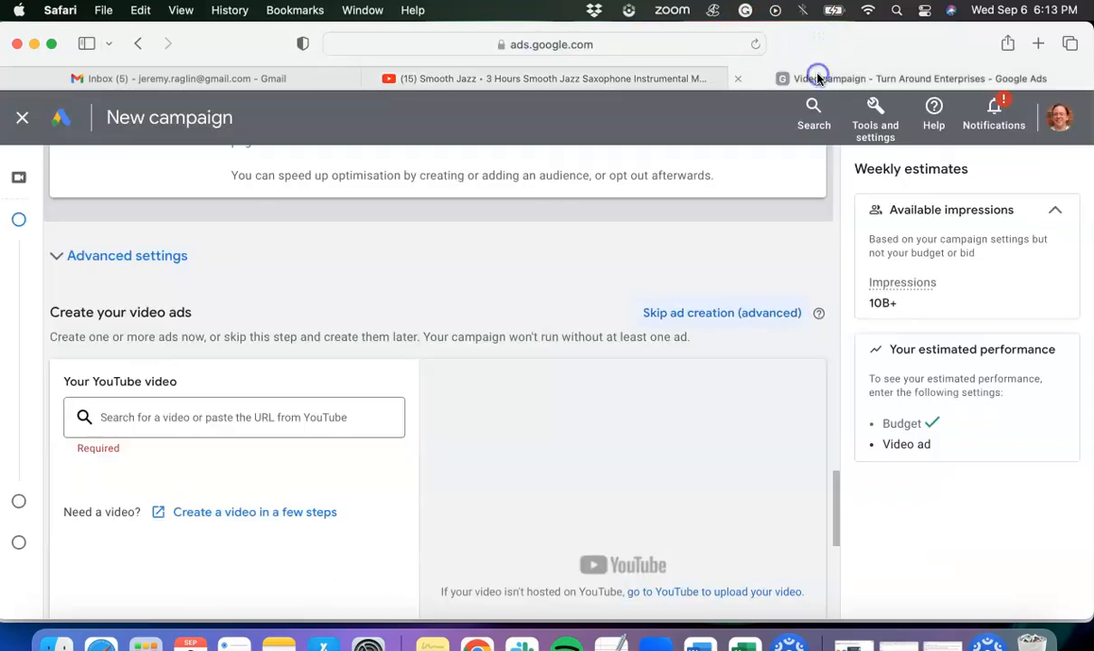
{"action": "left_click", "coordinate": [245, 416]}
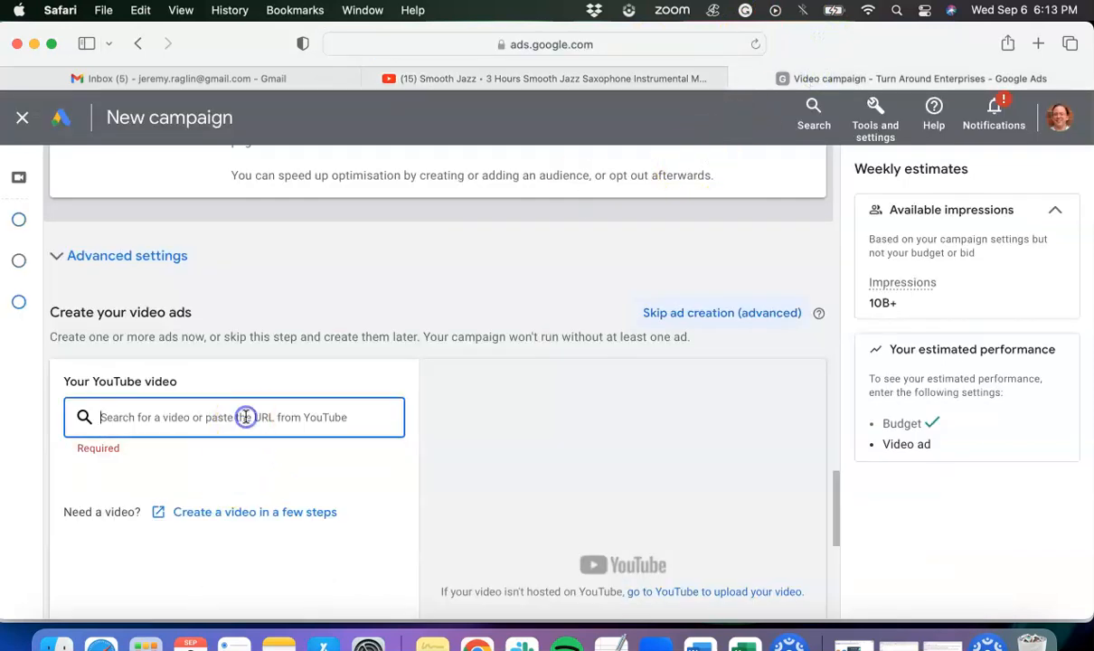
{"action": "right_click", "coordinate": [245, 417]}
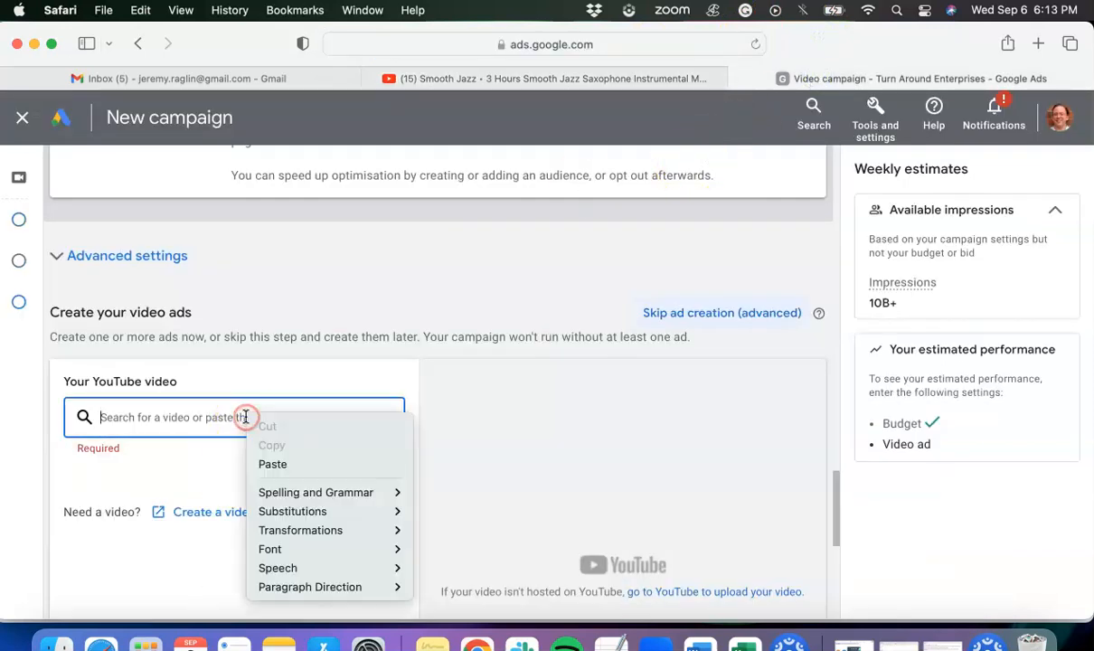
{"action": "left_click", "coordinate": [273, 462]}
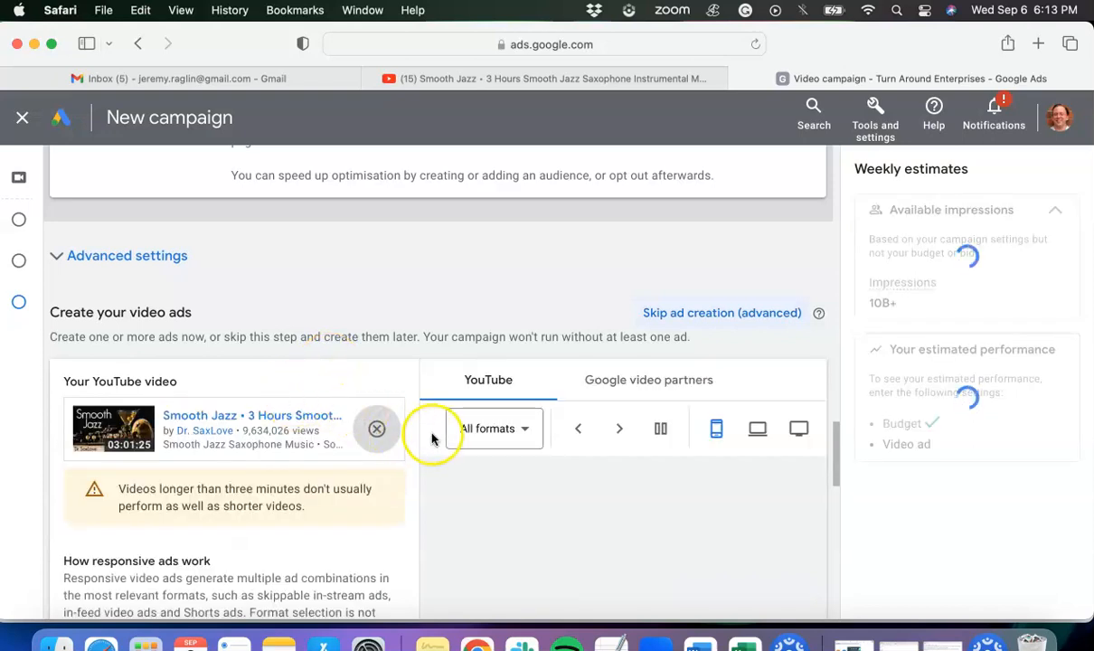
- Examine the ad preview and the final URL, display URL, call-to-action, headline, long headline and description fields
{"action": "scroll", "coordinate": [432, 434], "scroll_direction": "down", "scroll_amount": 3}
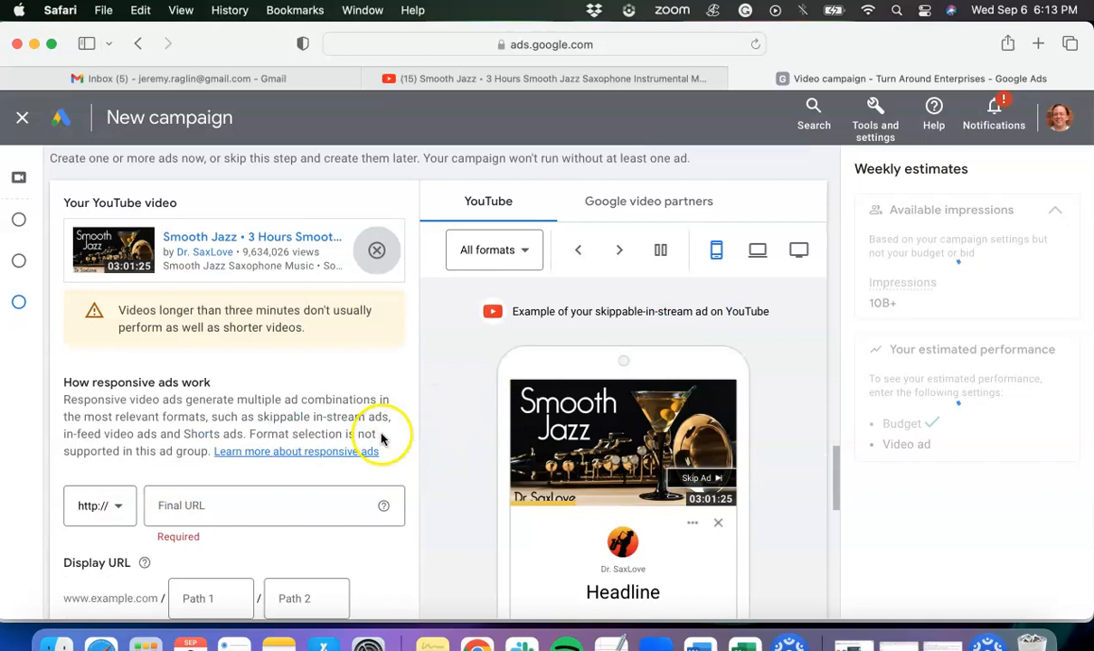
{"action": "scroll", "coordinate": [283, 448], "scroll_direction": "down", "scroll_amount": 3}
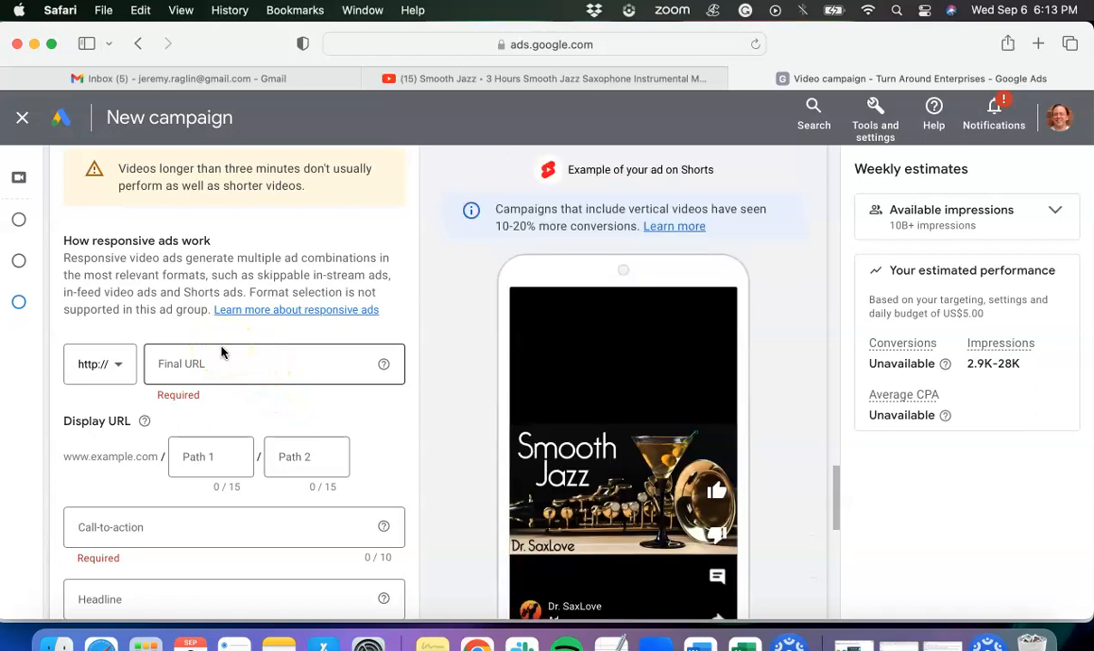
{"action": "left_click", "coordinate": [185, 364]}
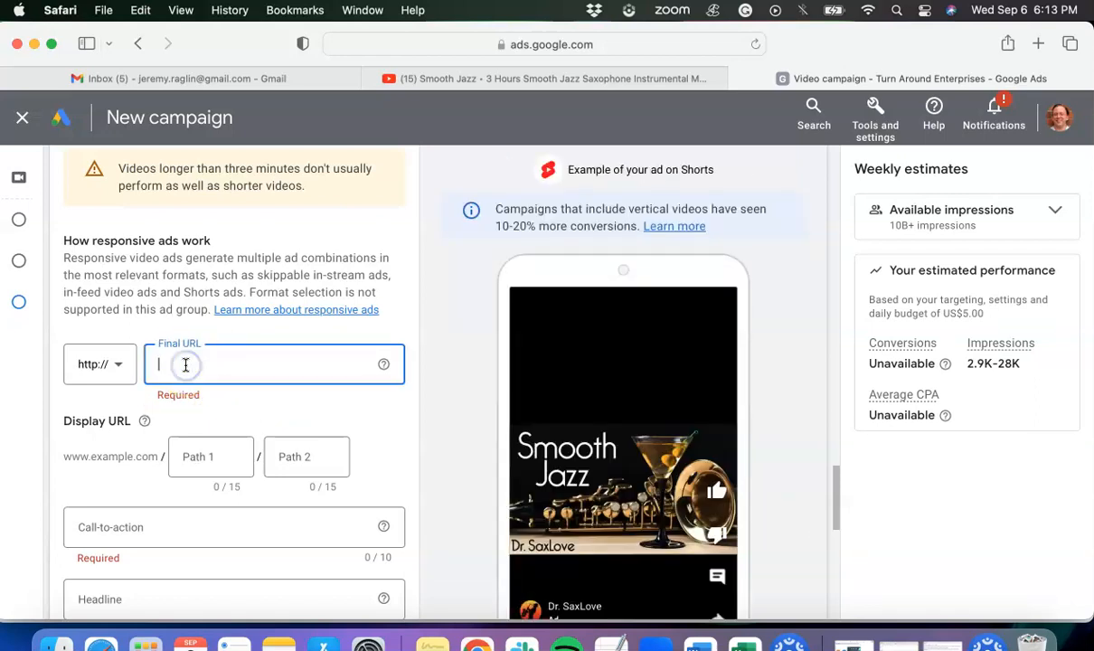
{"action": "scroll", "coordinate": [181, 343], "scroll_direction": "down", "scroll_amount": 3}
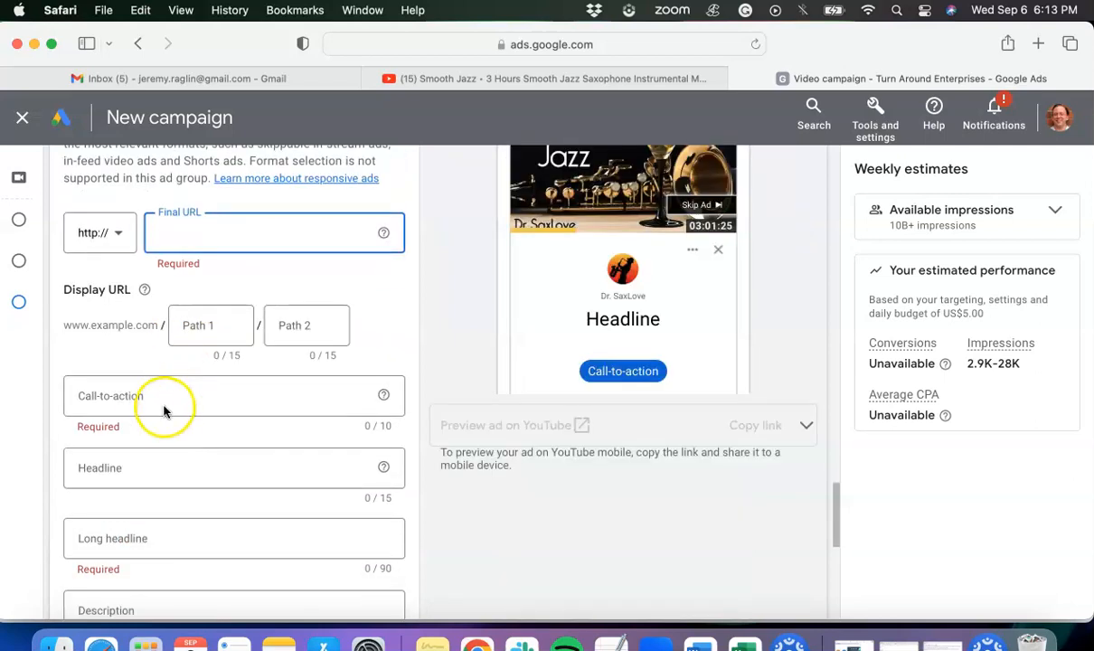
{"action": "scroll", "coordinate": [127, 434], "scroll_direction": "down", "scroll_amount": 3}
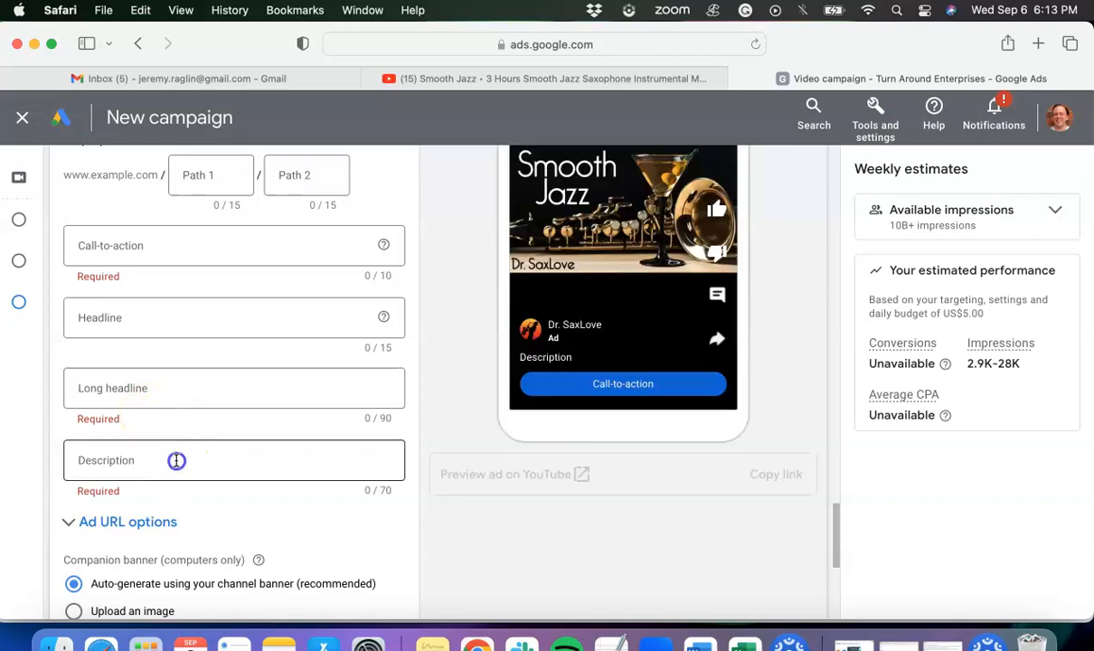
{"action": "left_click", "coordinate": [176, 460]}
- Review the companion banner options, ad name and ad creation section, and try to create the campaign
{"action": "scroll", "coordinate": [166, 459], "scroll_direction": "down", "scroll_amount": 3}
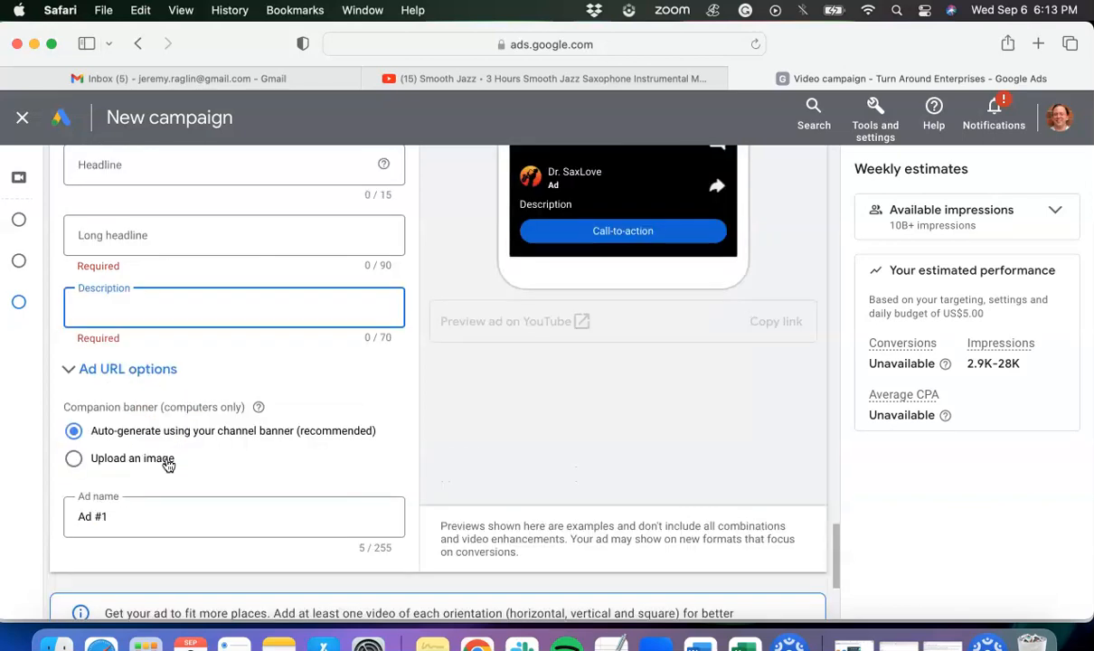
{"action": "scroll", "coordinate": [165, 463], "scroll_direction": "down", "scroll_amount": 2}
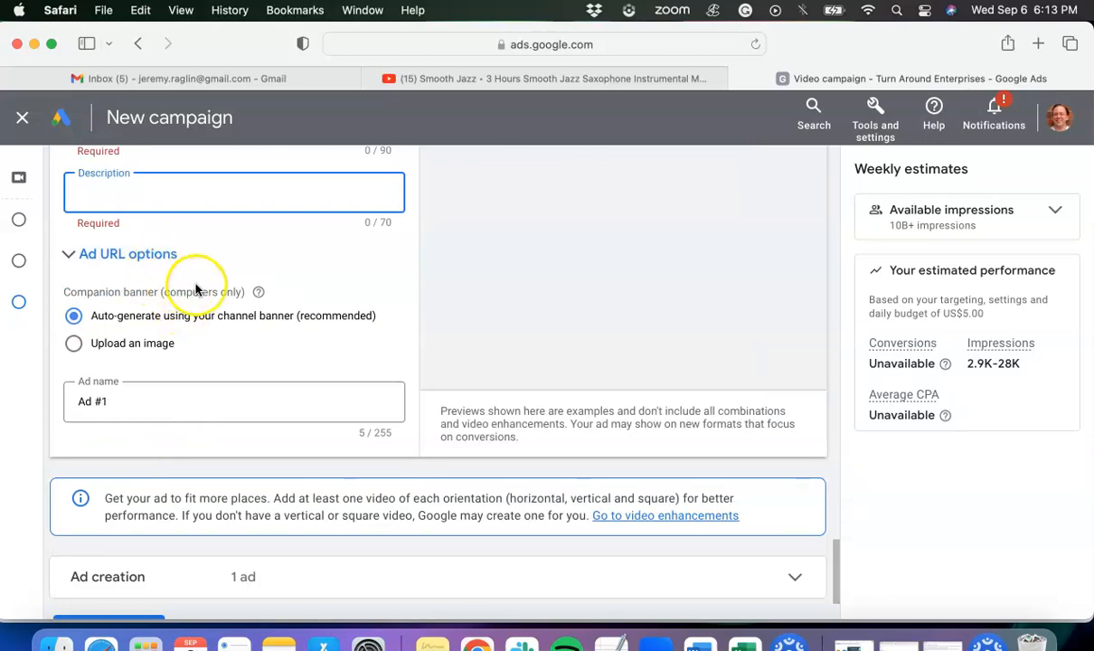
{"action": "scroll", "coordinate": [195, 287], "scroll_direction": "down", "scroll_amount": 1}
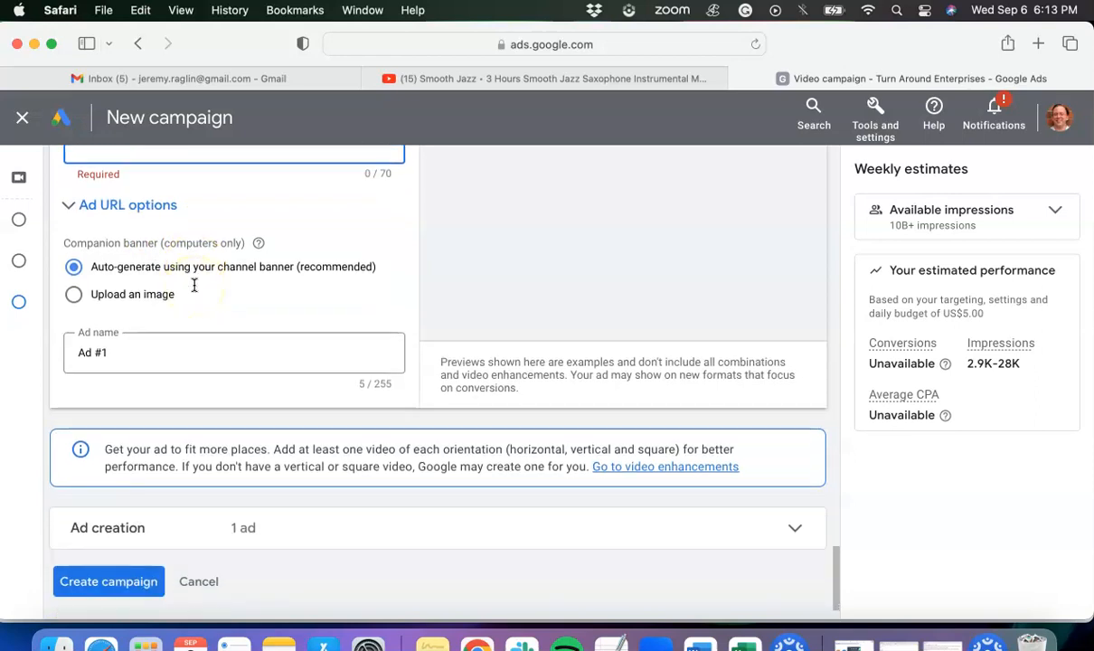
{"action": "scroll", "coordinate": [195, 286], "scroll_direction": "down", "scroll_amount": 1}
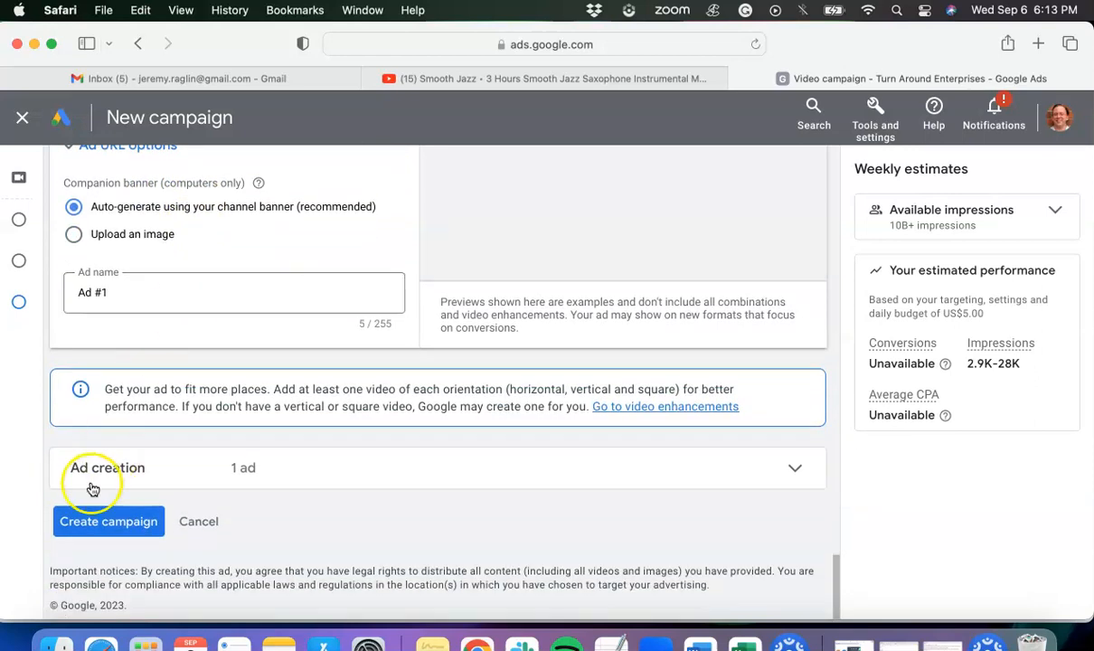
{"action": "left_click", "coordinate": [97, 524]}
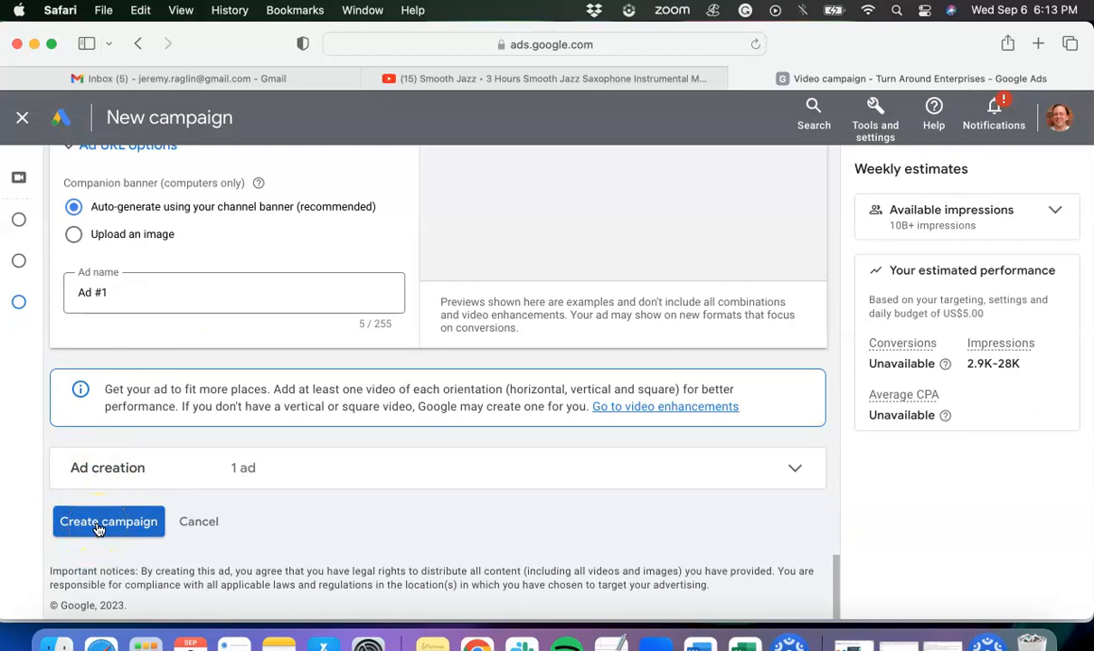